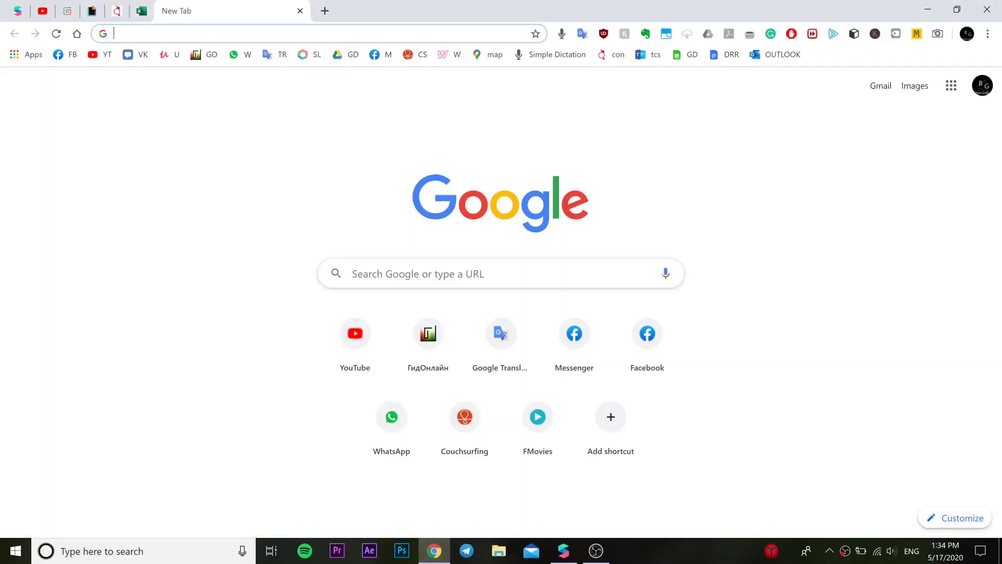
- Search Google for cgtrader and open the official CGTrader site, landing on the dashboard
{"action": "type", "text": "cgtra"}
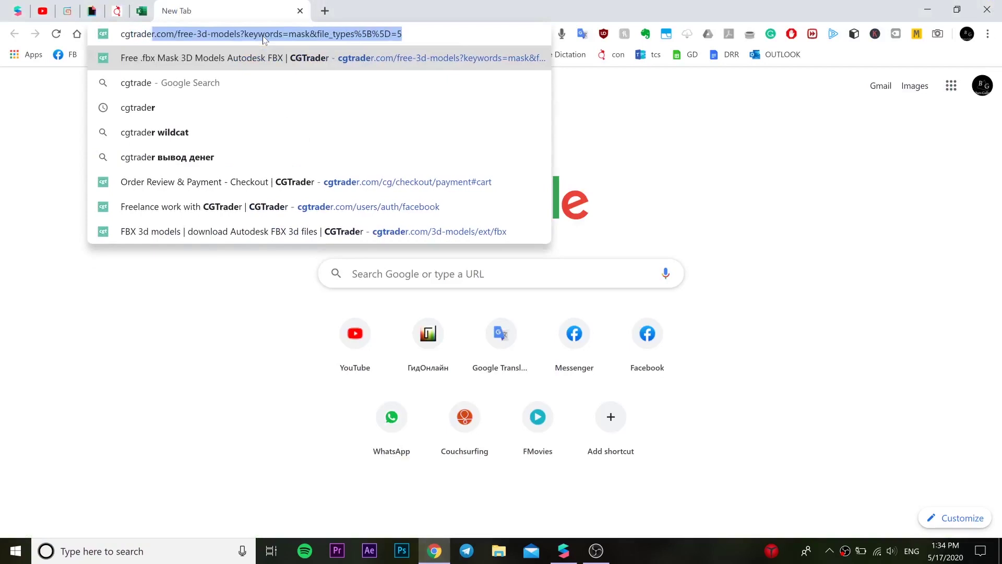
{"action": "type", "text": "der"}
{"action": "key", "text": "Return"}
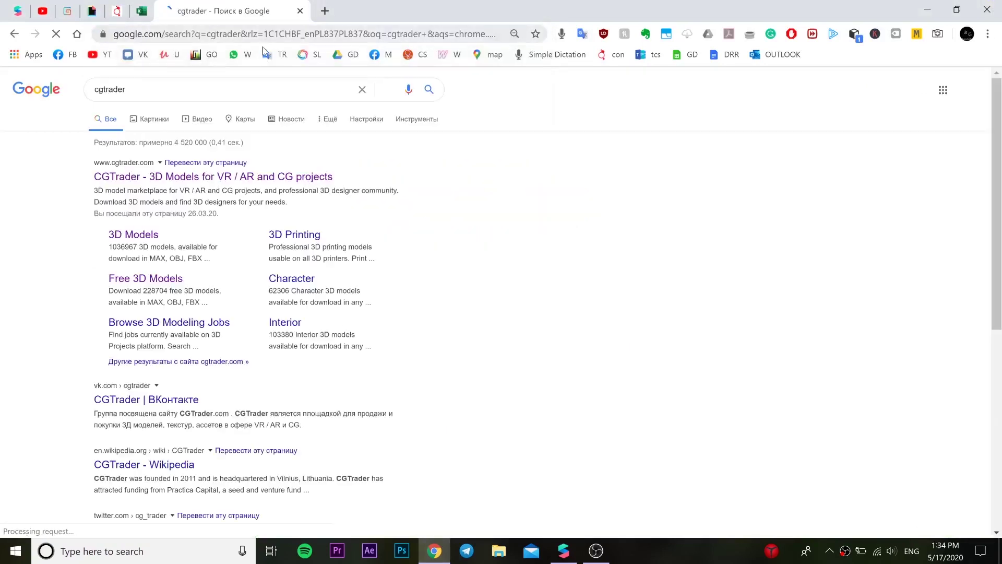
{"action": "left_click", "coordinate": [218, 181]}
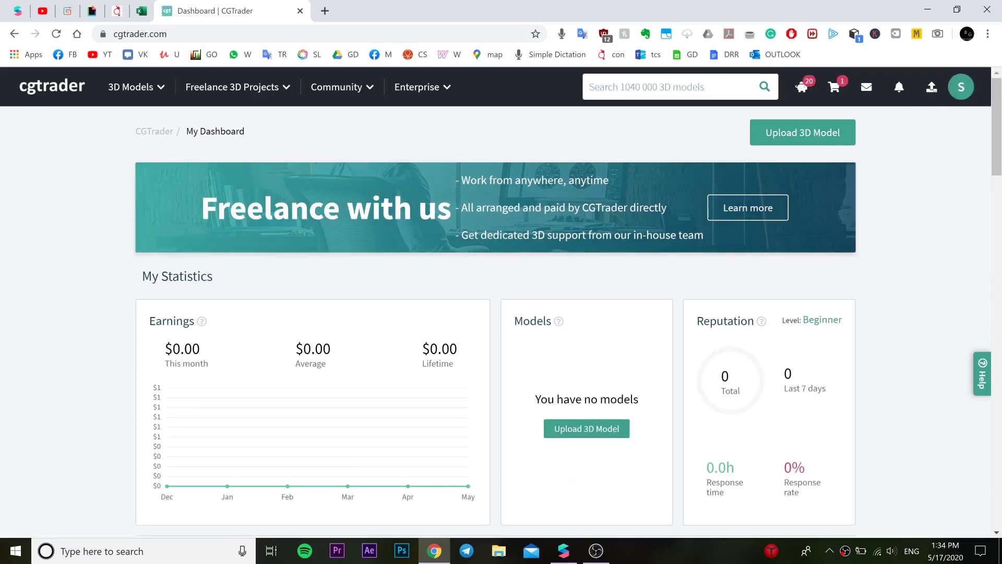
- Search CGTrader for 'hat' and filter the results to free models in Autodesk FBX format
{"action": "left_click", "coordinate": [668, 86]}
{"action": "type", "text": "hat"}
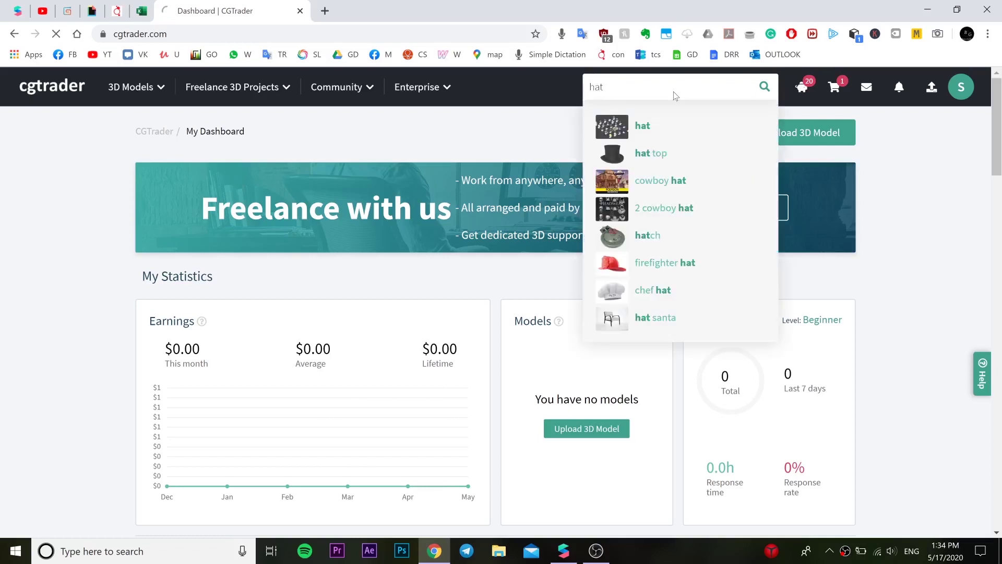
{"action": "key", "text": "Return"}
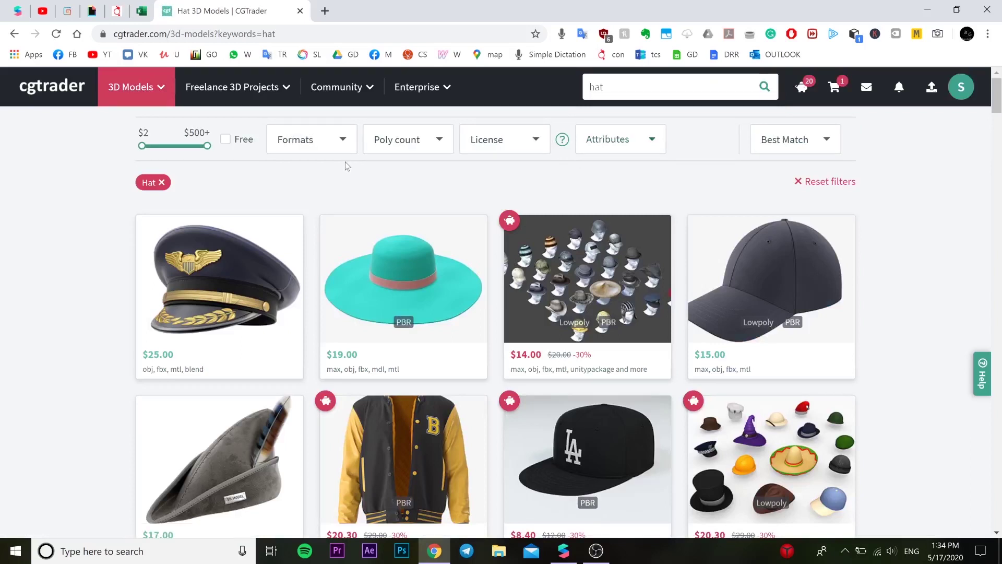
{"action": "left_click", "coordinate": [241, 143]}
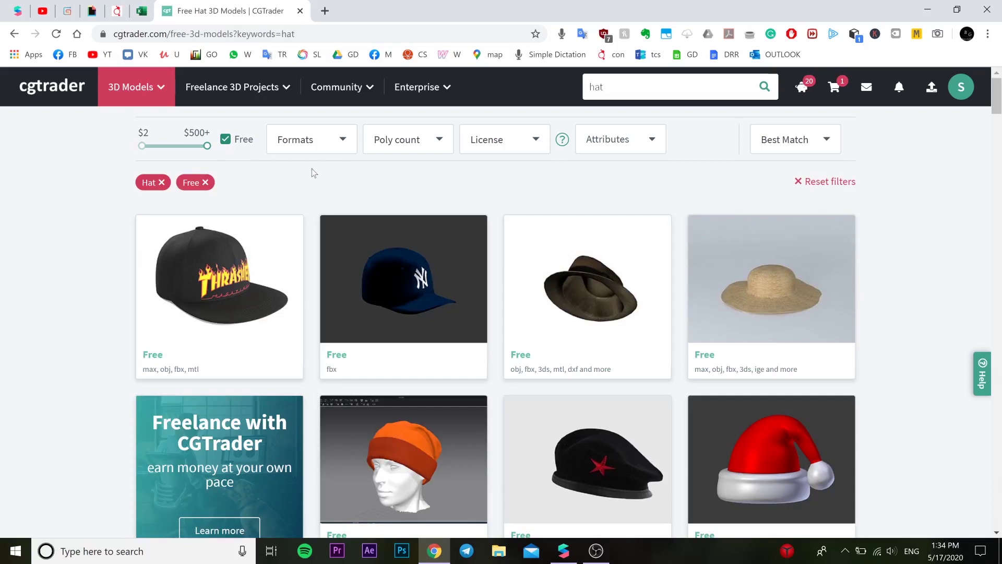
{"action": "left_click", "coordinate": [314, 137]}
{"action": "left_click", "coordinate": [300, 206]}
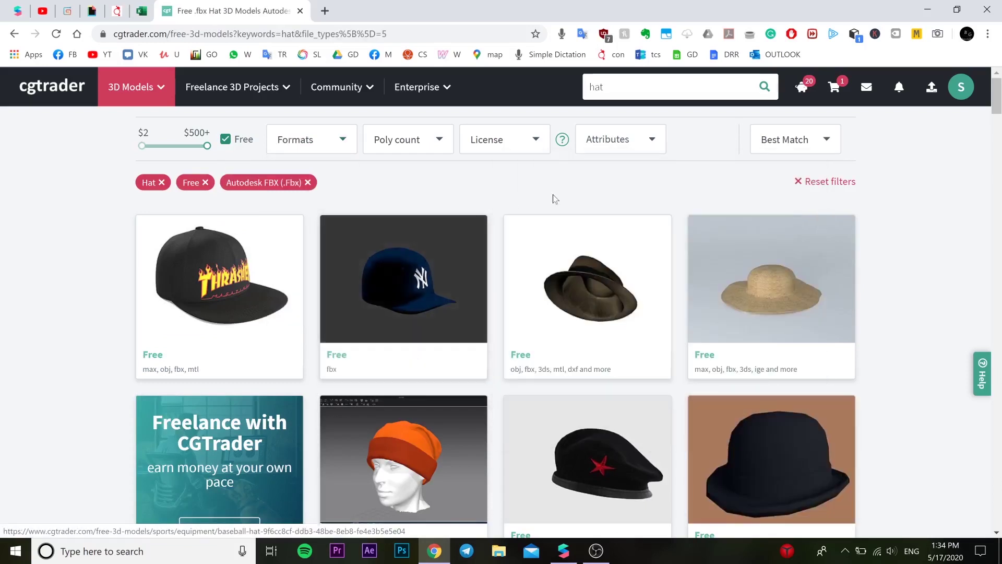
- Scroll through the filtered hat results to locate the pointed wizard hat
{"action": "scroll", "coordinate": [876, 234], "scroll_direction": "down", "scroll_amount": 5}
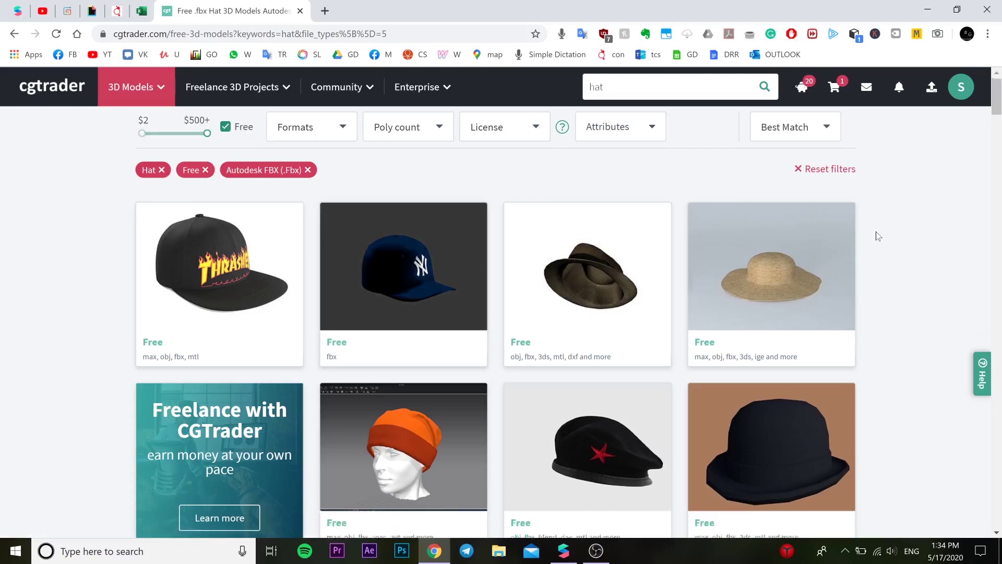
{"action": "scroll", "coordinate": [879, 236], "scroll_direction": "down", "scroll_amount": 5}
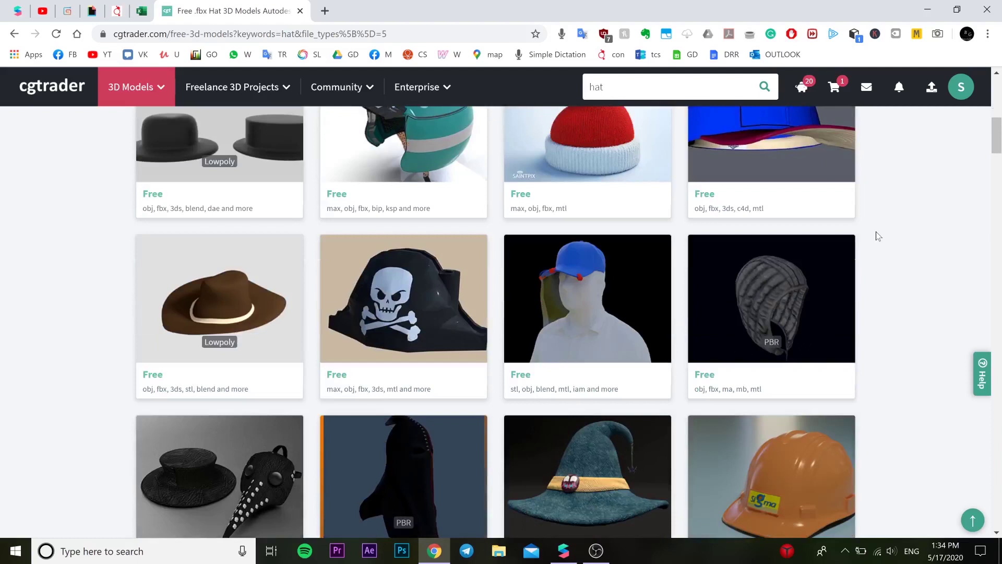
{"action": "scroll", "coordinate": [878, 236], "scroll_direction": "down", "scroll_amount": 7}
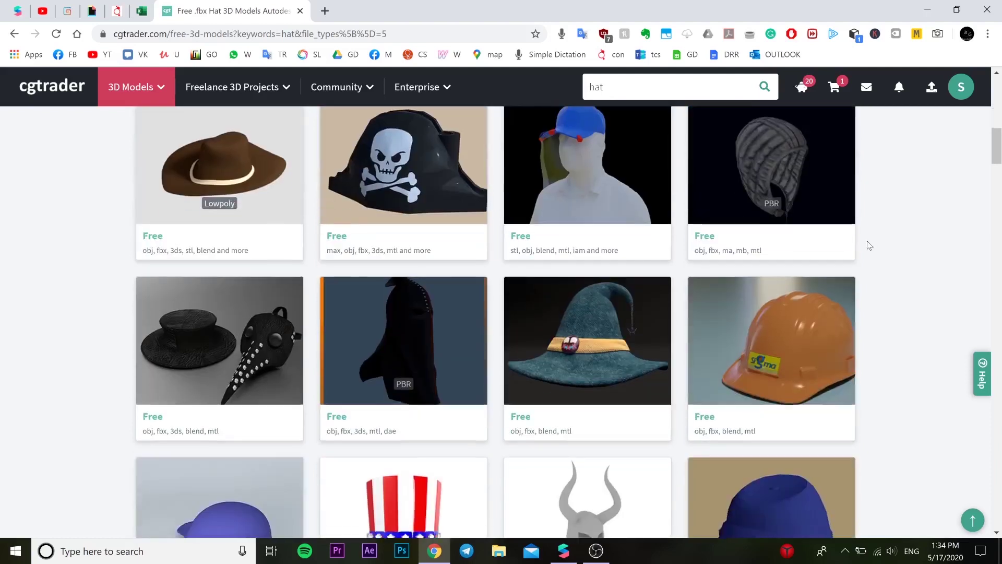
{"action": "scroll", "coordinate": [869, 246], "scroll_direction": "down", "scroll_amount": 5}
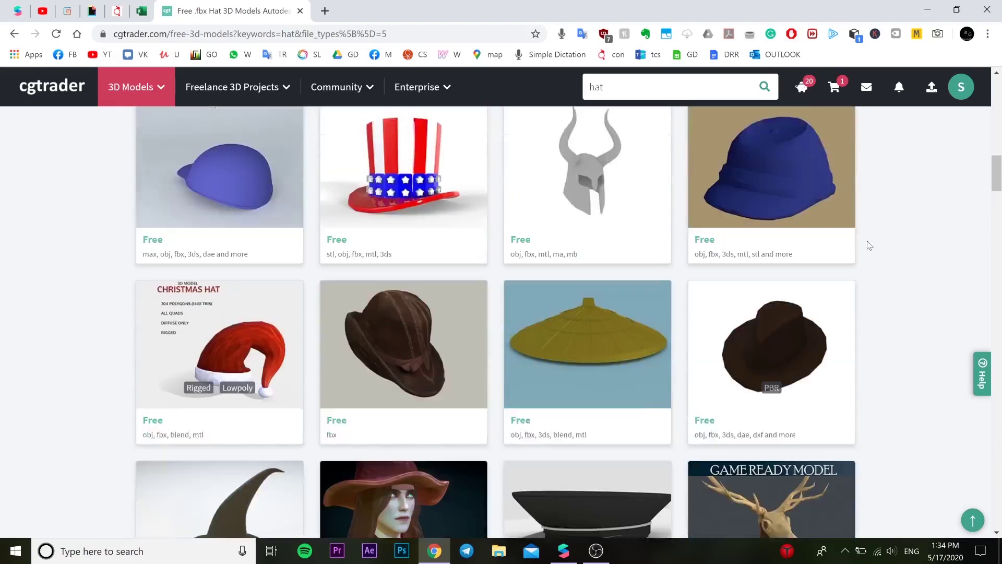
{"action": "scroll", "coordinate": [869, 245], "scroll_direction": "down", "scroll_amount": 5}
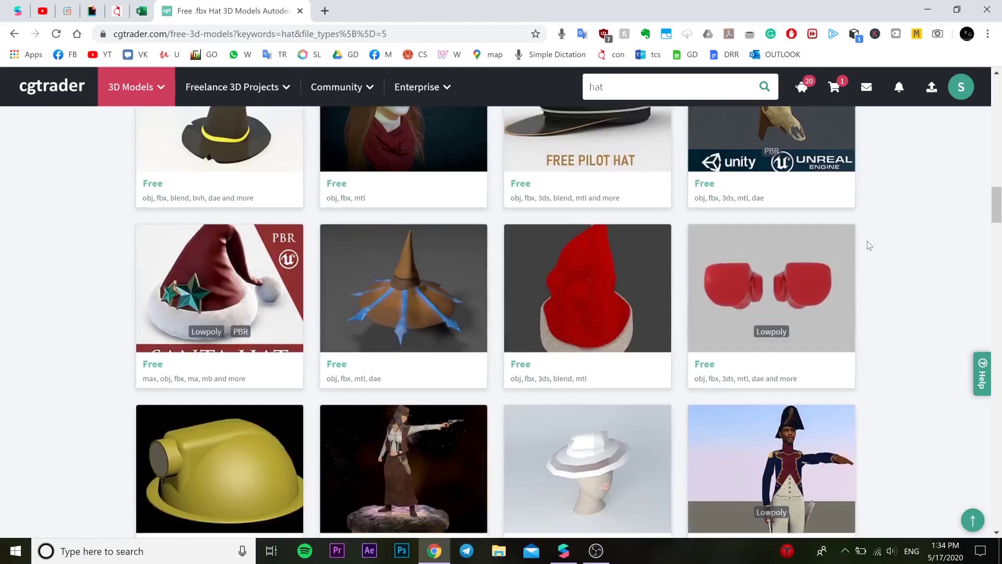
{"action": "scroll", "coordinate": [869, 246], "scroll_direction": "up", "scroll_amount": 3}
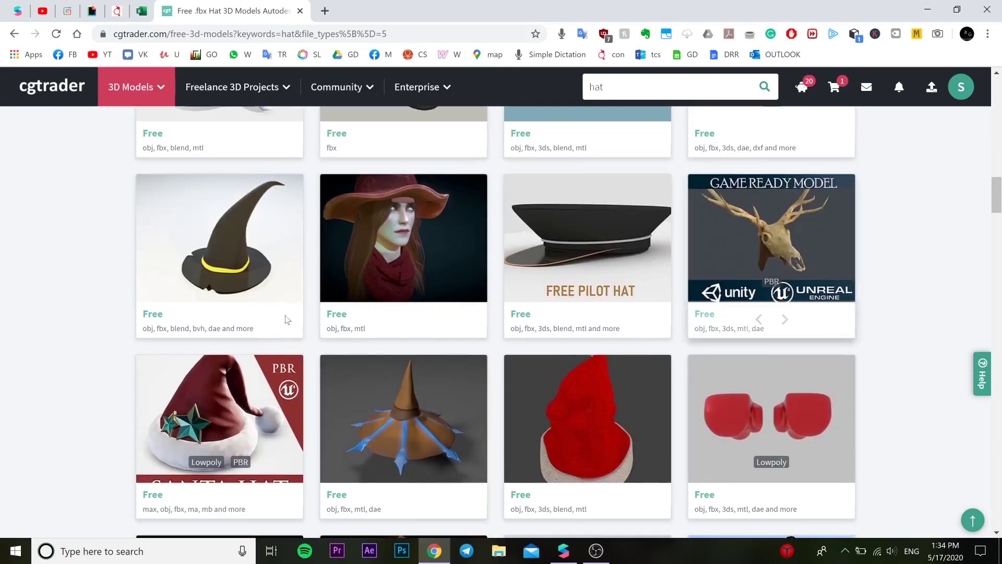
- Open the wizard hat and traffic cone model pages in new tabs
{"action": "right_click", "coordinate": [213, 254]}
{"action": "left_click", "coordinate": [219, 264]}
{"action": "scroll", "coordinate": [83, 300], "scroll_direction": "down", "scroll_amount": 7}
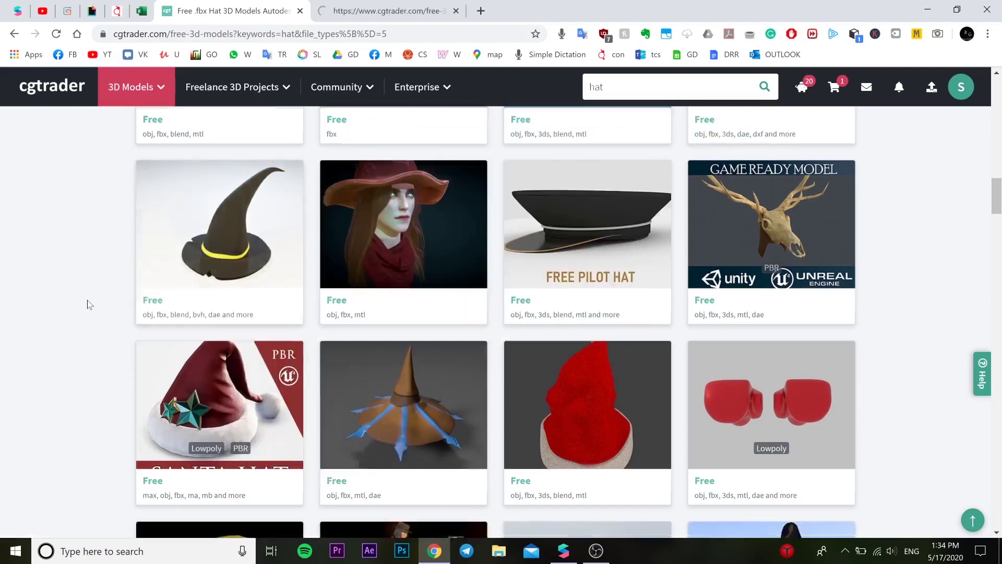
{"action": "scroll", "coordinate": [75, 298], "scroll_direction": "down", "scroll_amount": 5}
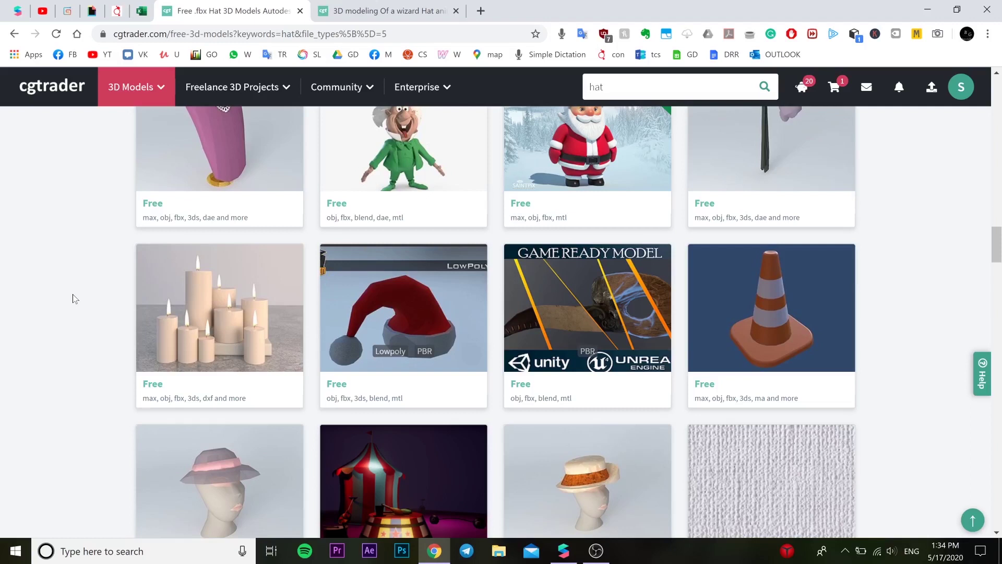
{"action": "right_click", "coordinate": [731, 313]}
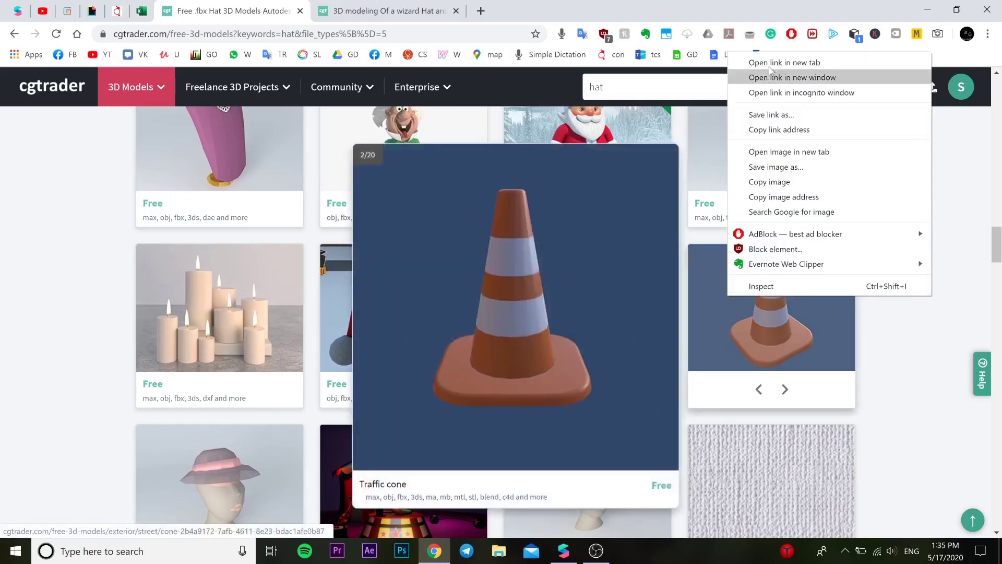
{"action": "left_click", "coordinate": [758, 61]}
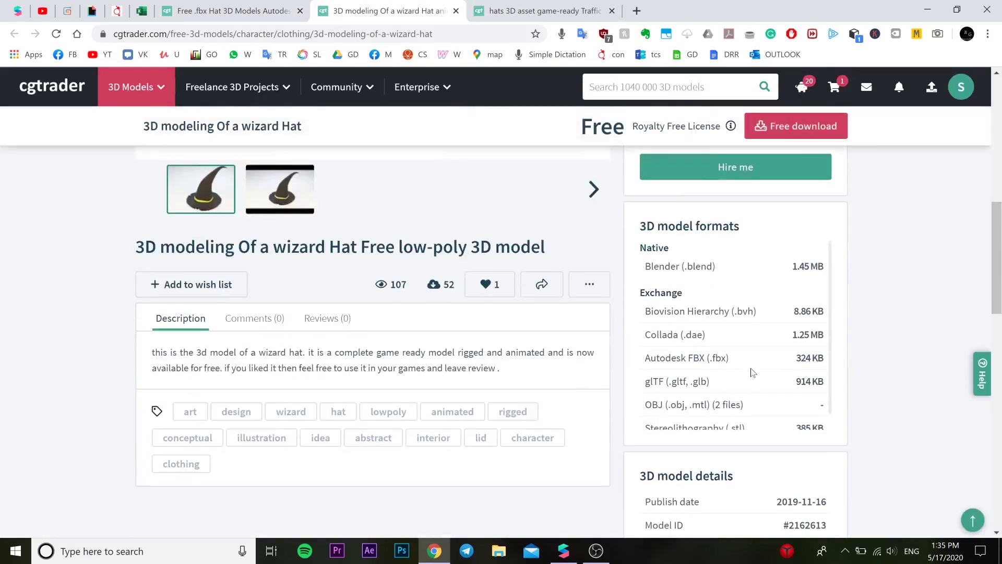
- Start the free downloads of the wizard hat and the traffic cone low-poly model
{"action": "scroll", "coordinate": [626, 335], "scroll_direction": "up", "scroll_amount": 5}
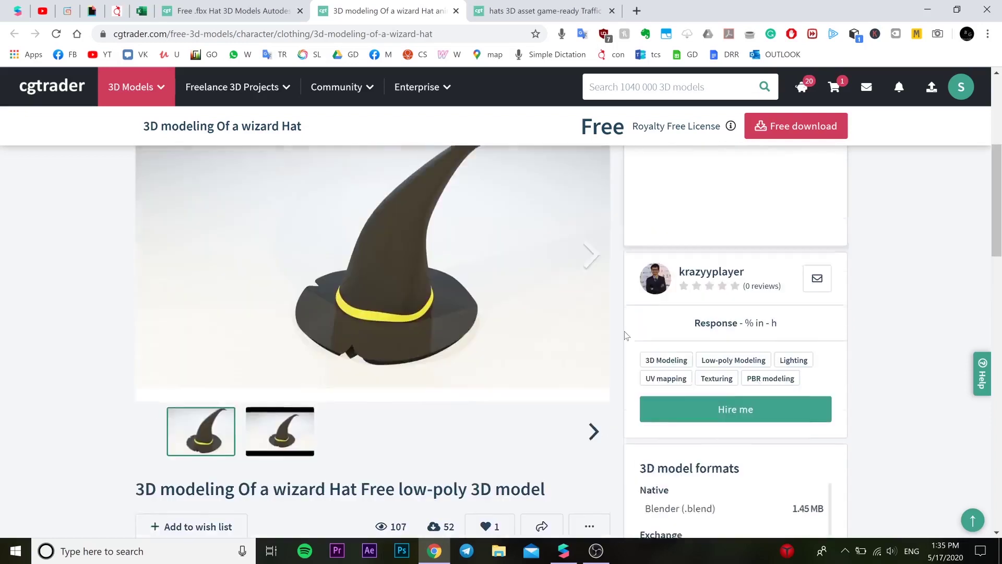
{"action": "left_click", "coordinate": [672, 246]}
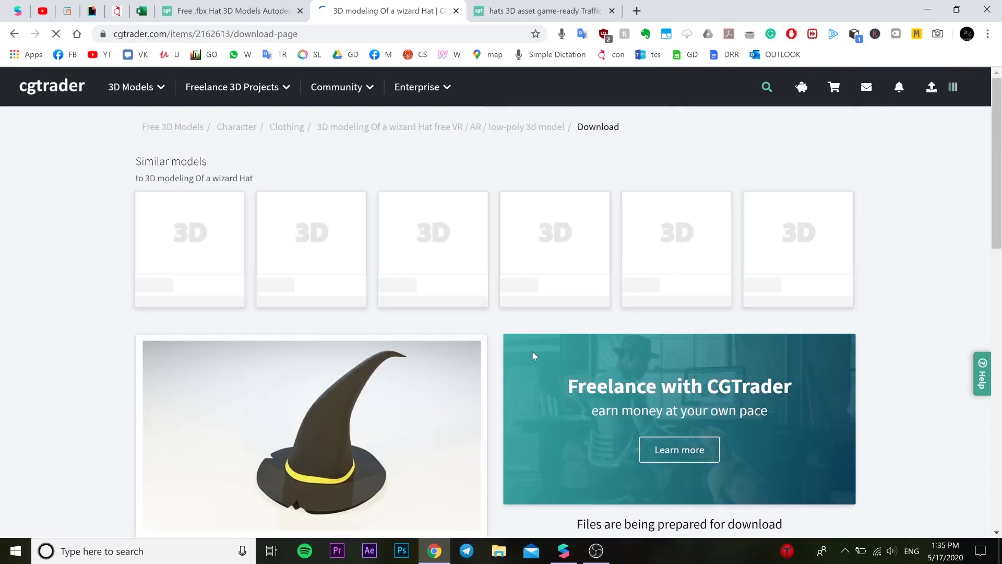
{"action": "scroll", "coordinate": [524, 362], "scroll_direction": "down", "scroll_amount": 5}
{"action": "scroll", "coordinate": [692, 364], "scroll_direction": "up", "scroll_amount": 3}
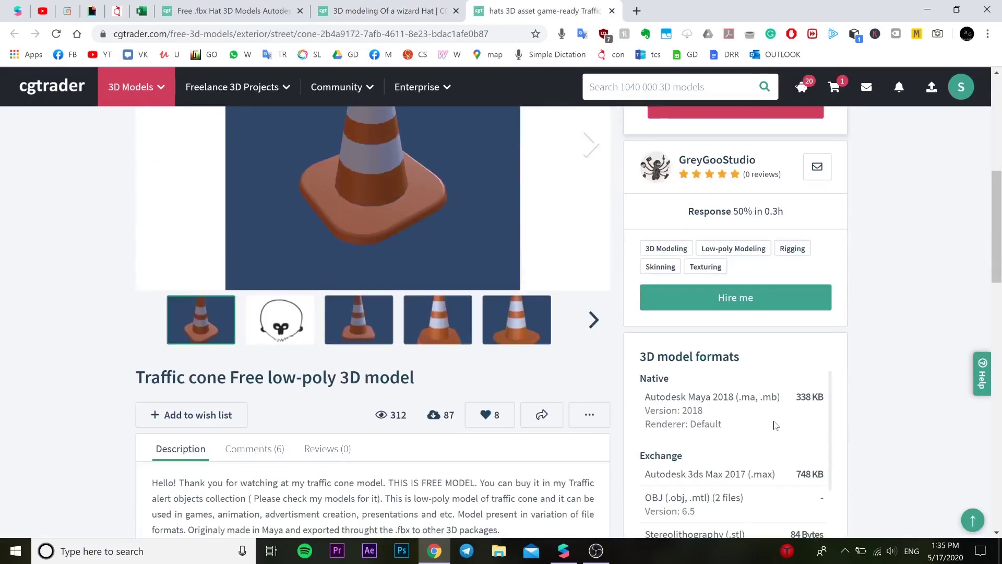
{"action": "scroll", "coordinate": [776, 425], "scroll_direction": "down", "scroll_amount": 2}
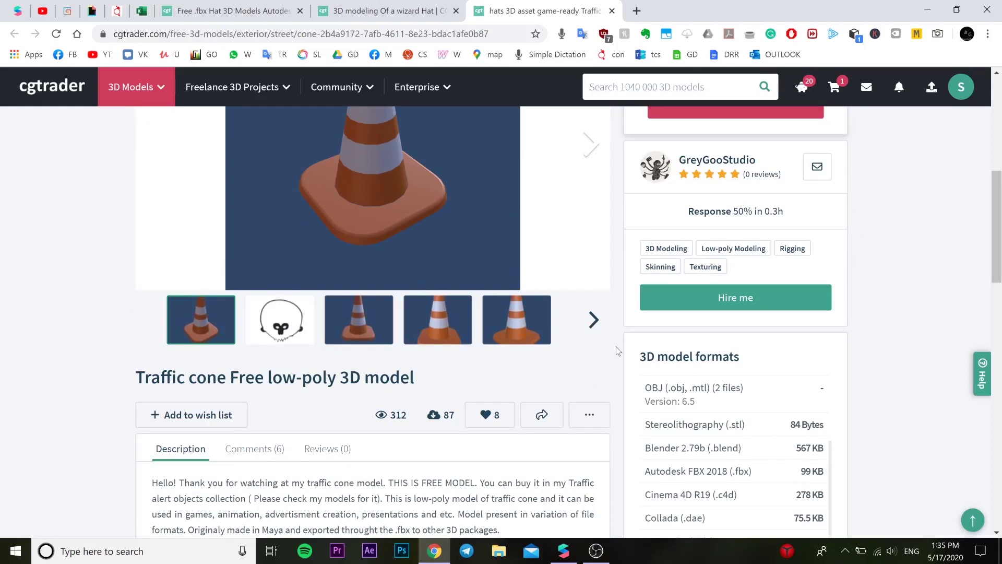
{"action": "scroll", "coordinate": [617, 351], "scroll_direction": "up", "scroll_amount": 2}
{"action": "left_click", "coordinate": [707, 238]}
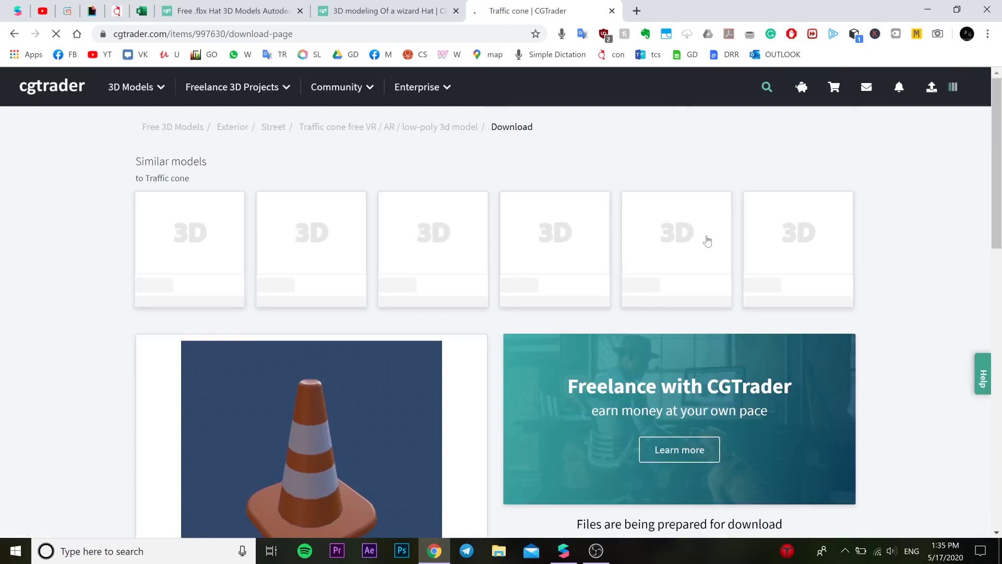
{"action": "scroll", "coordinate": [588, 269], "scroll_direction": "down", "scroll_amount": 5}
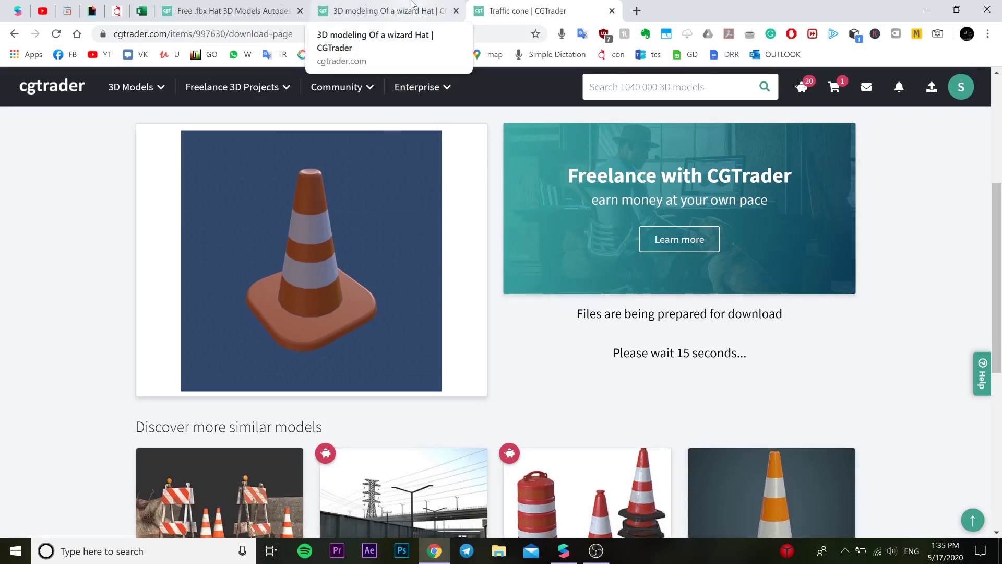
- Download wizard.fbx and the 99 KB traffic cone FBX, then launch Spark AR Studio
{"action": "left_click", "coordinate": [412, 9]}
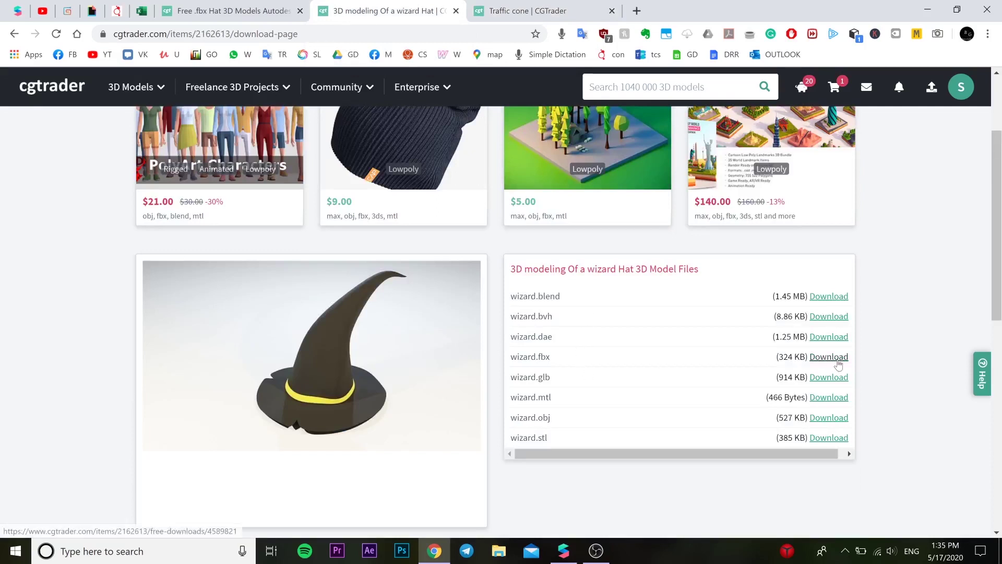
{"action": "left_click", "coordinate": [833, 360]}
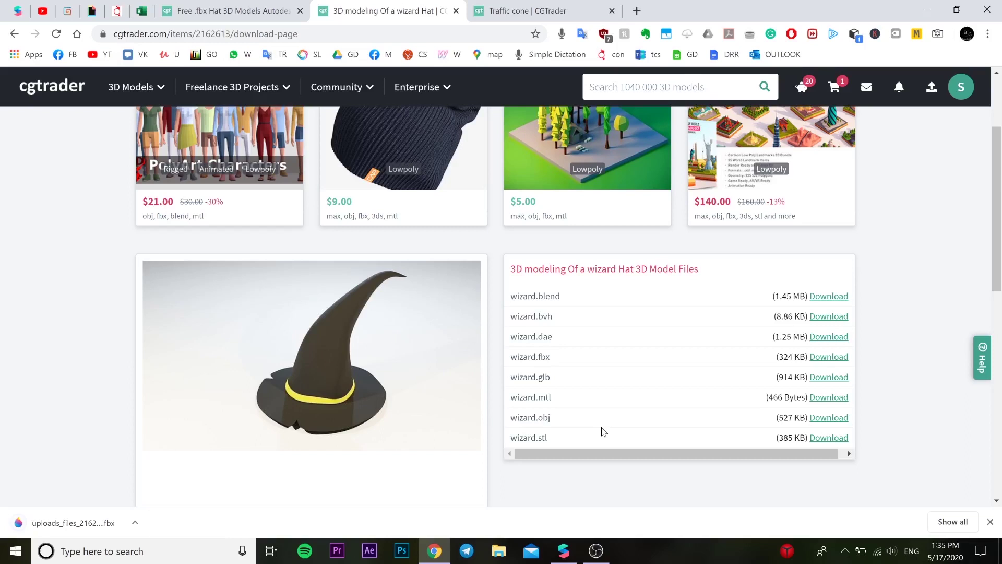
{"action": "key", "text": "ctrl+Tab"}
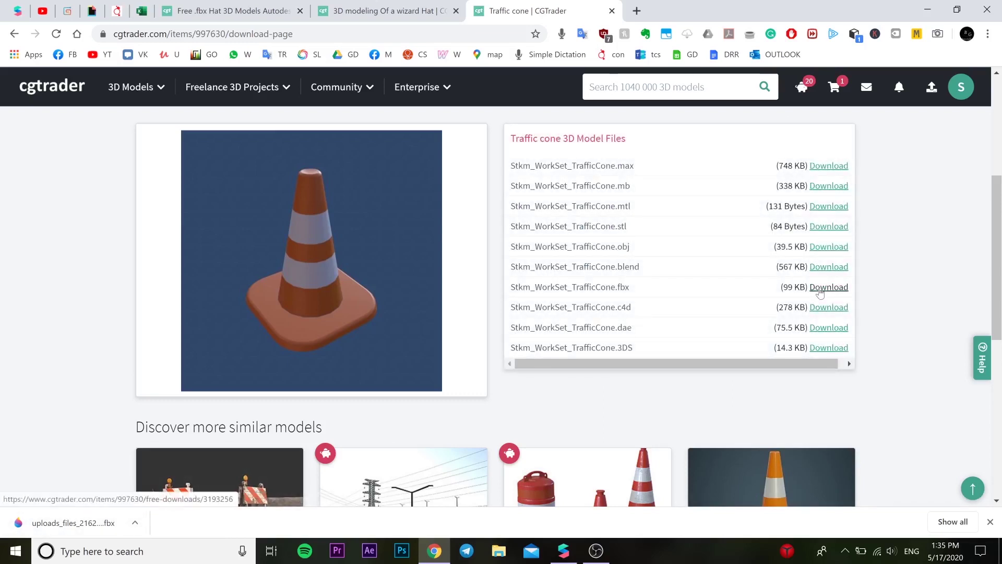
{"action": "left_click", "coordinate": [820, 289]}
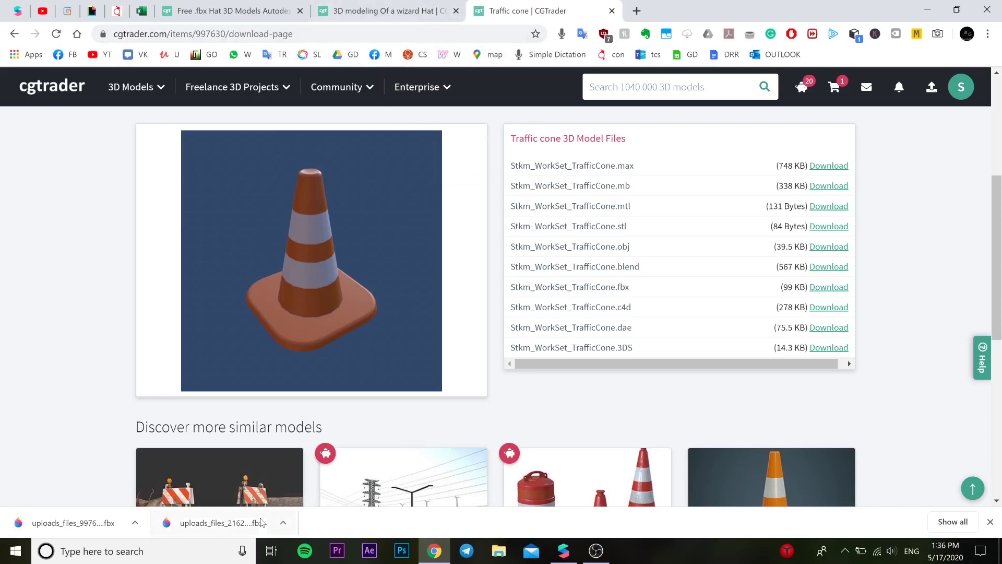
{"action": "left_click", "coordinate": [566, 551]}
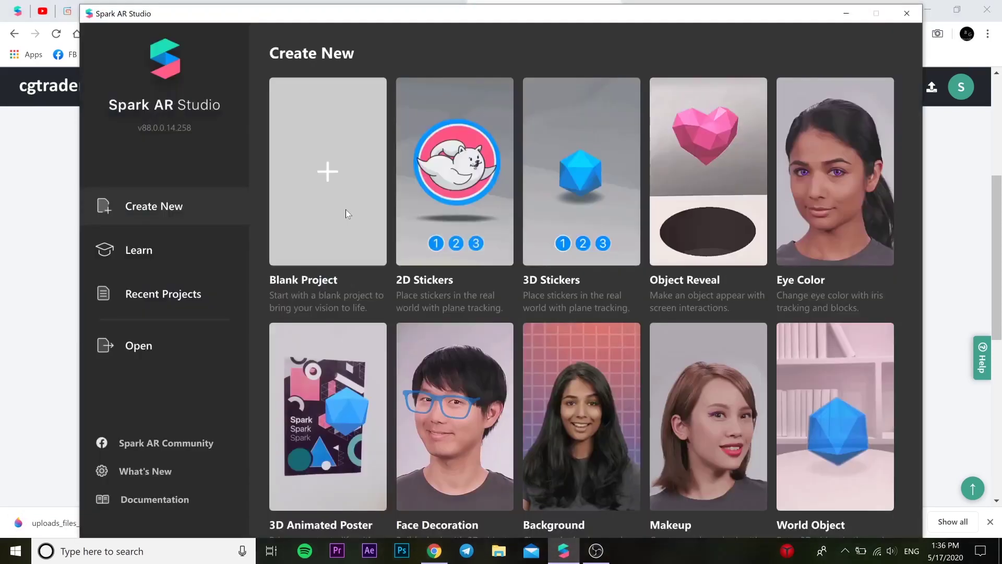
- Create a blank project with faceTracker0, a child faceMesh0, and a new material0 on that mesh
{"action": "left_click", "coordinate": [345, 209]}
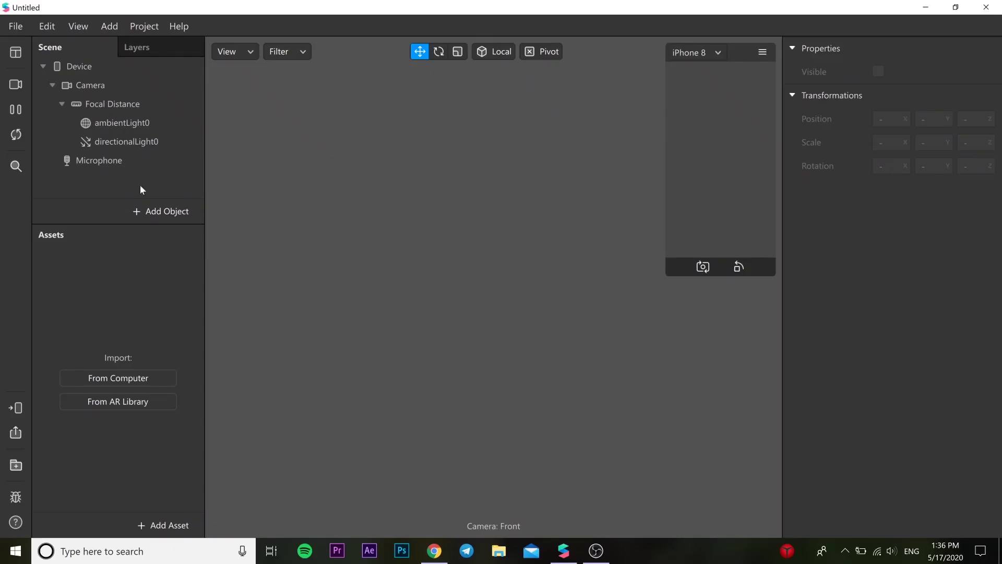
{"action": "left_click", "coordinate": [159, 211]}
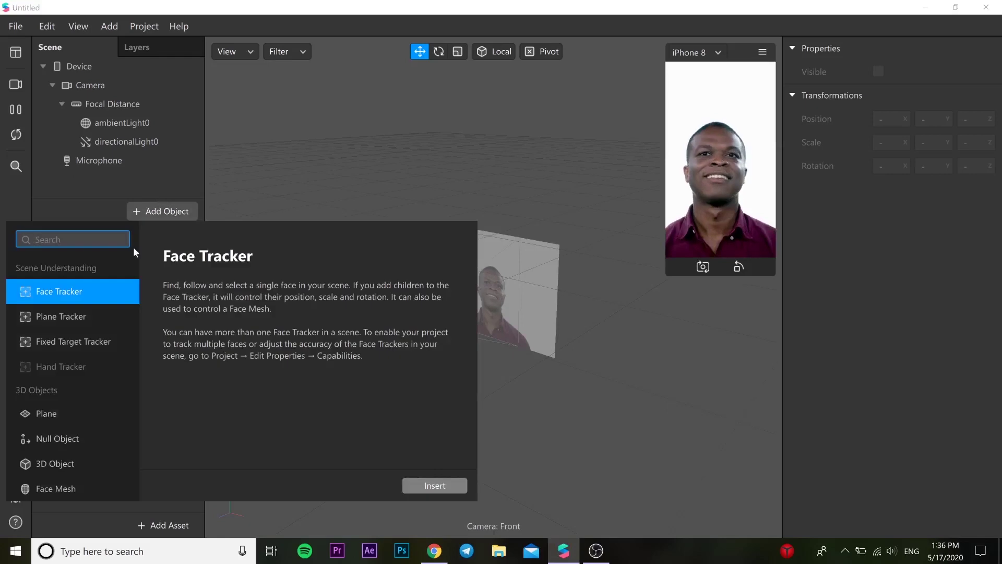
{"action": "left_click", "coordinate": [448, 484]}
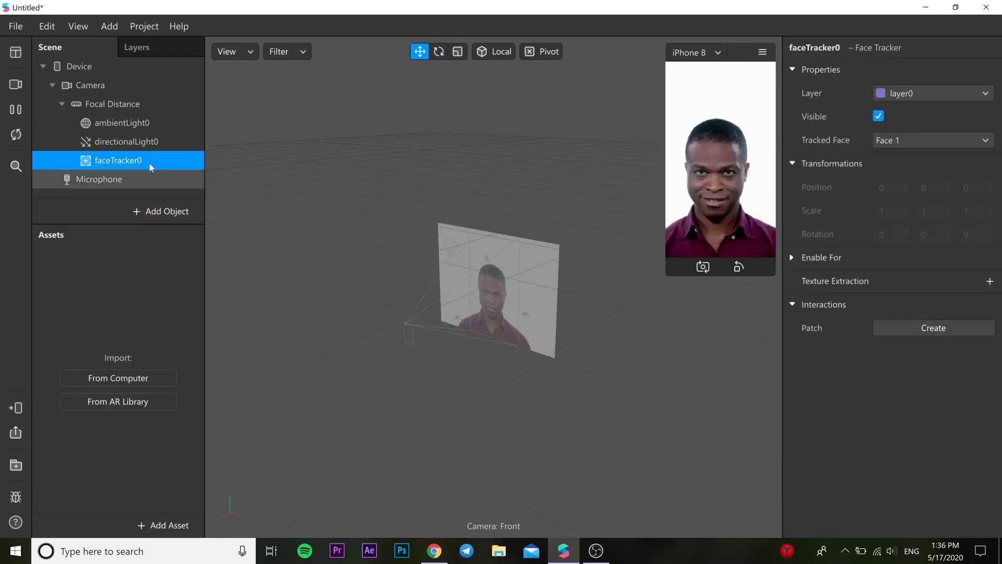
{"action": "right_click", "coordinate": [150, 162]}
{"action": "mouse_move", "coordinate": [167, 177]}
{"action": "left_click", "coordinate": [339, 244]}
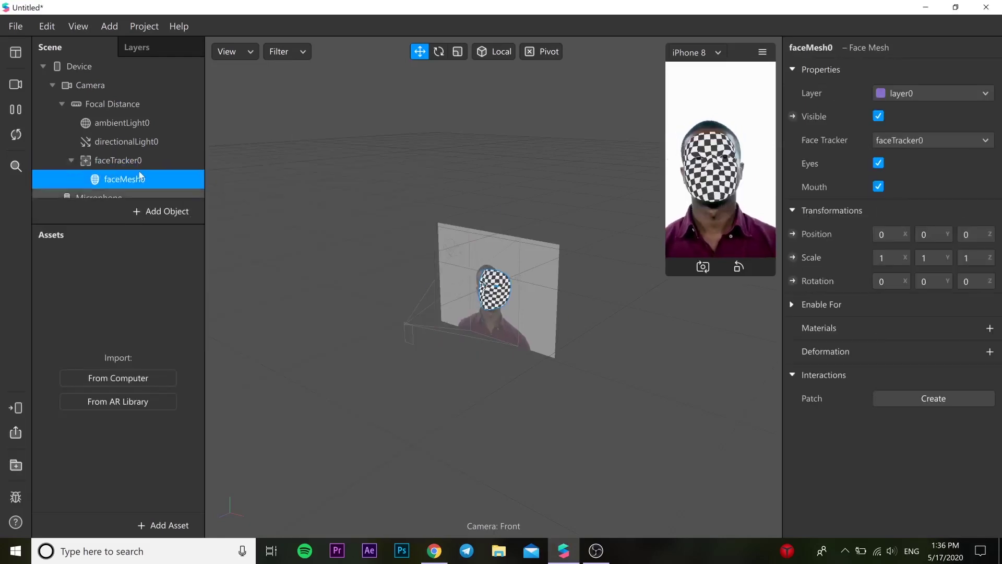
{"action": "left_click", "coordinate": [990, 327]}
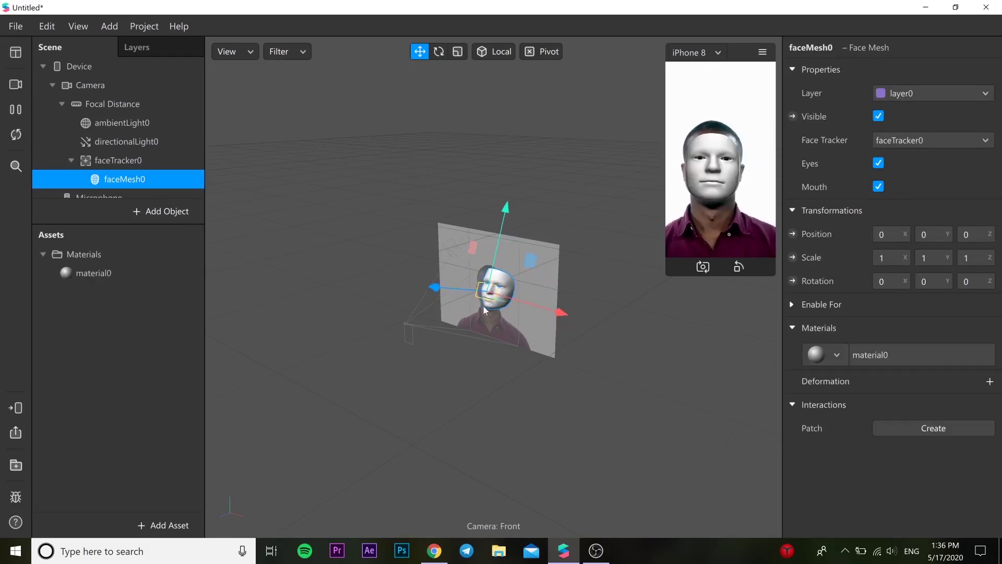
- Rename material0 to Ret and set its shader type to Retouching
{"action": "double_click", "coordinate": [126, 269]}
{"action": "type", "text": "Ret"}
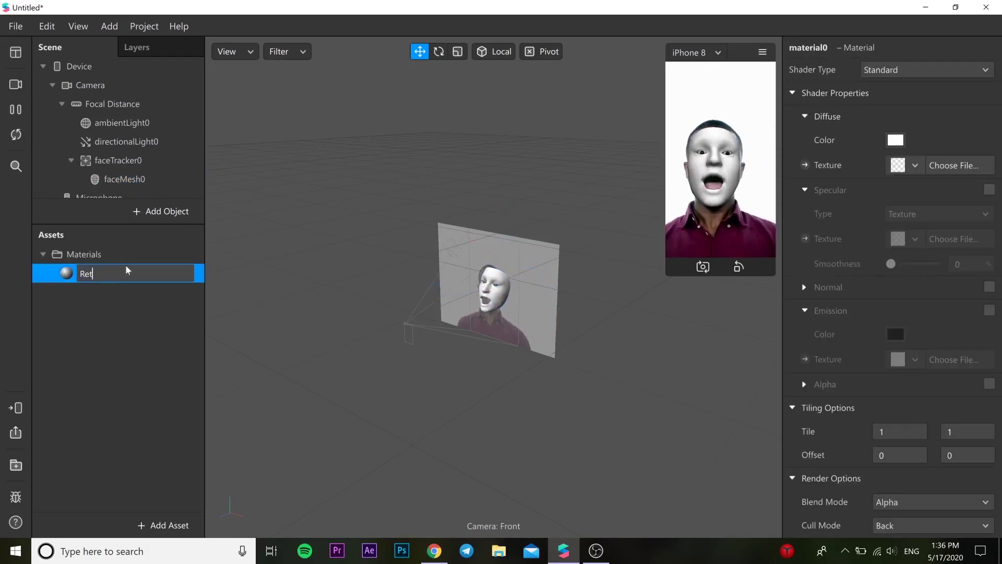
{"action": "key", "text": "Return"}
{"action": "left_click", "coordinate": [927, 73]}
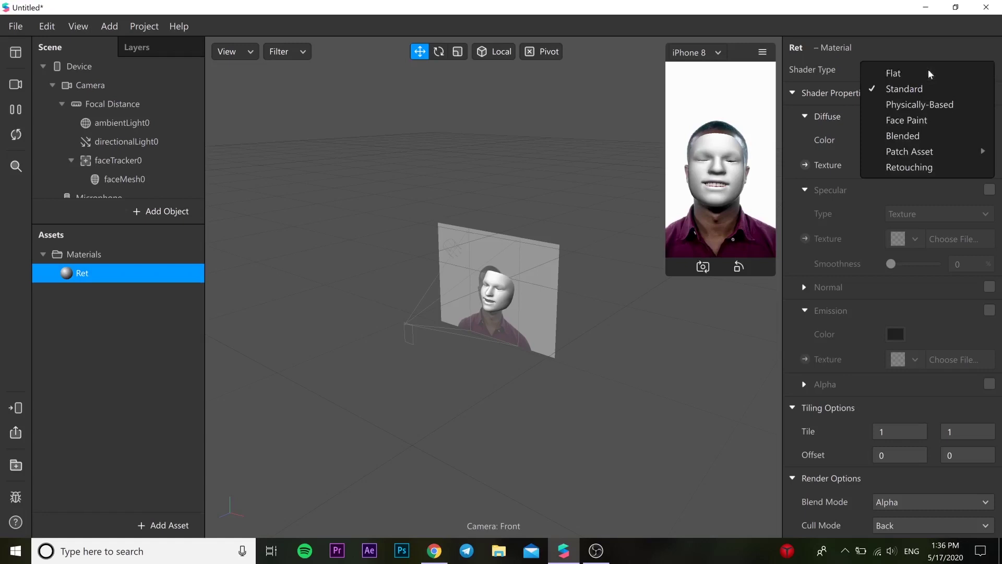
{"action": "left_click", "coordinate": [920, 166]}
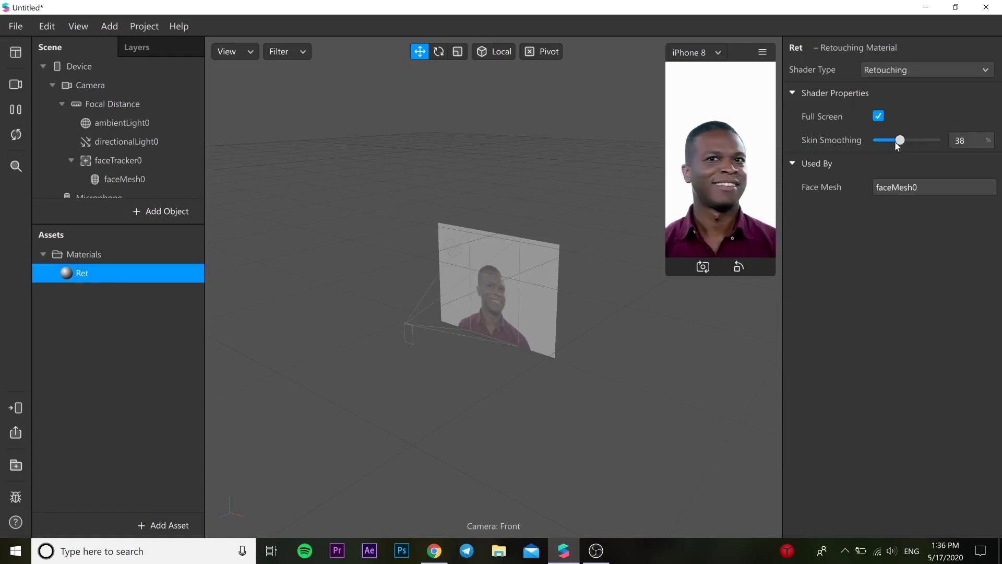
- Rename faceMesh0 to Retouching and pause the live camera preview
{"action": "double_click", "coordinate": [156, 177]}
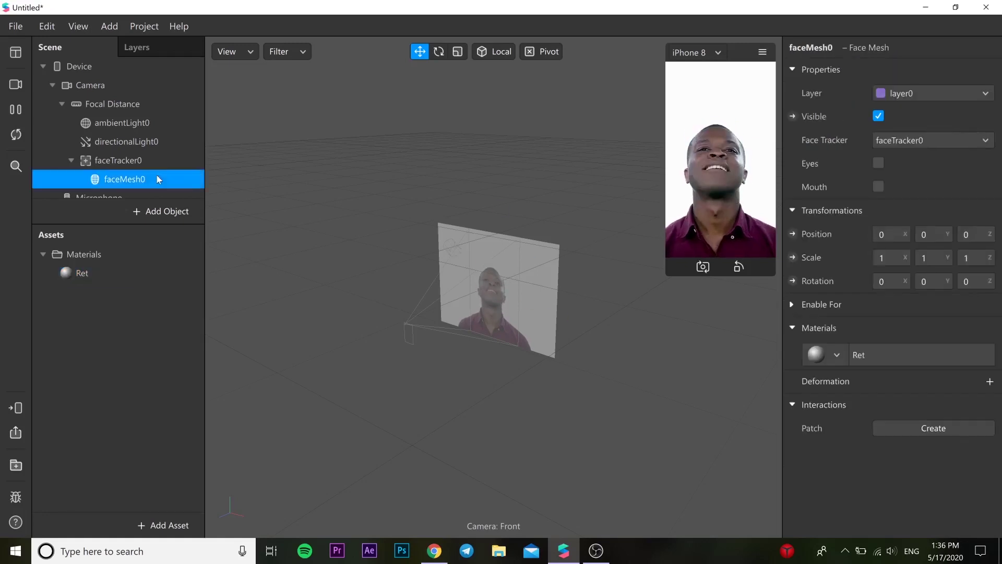
{"action": "type", "text": "Retouching"}
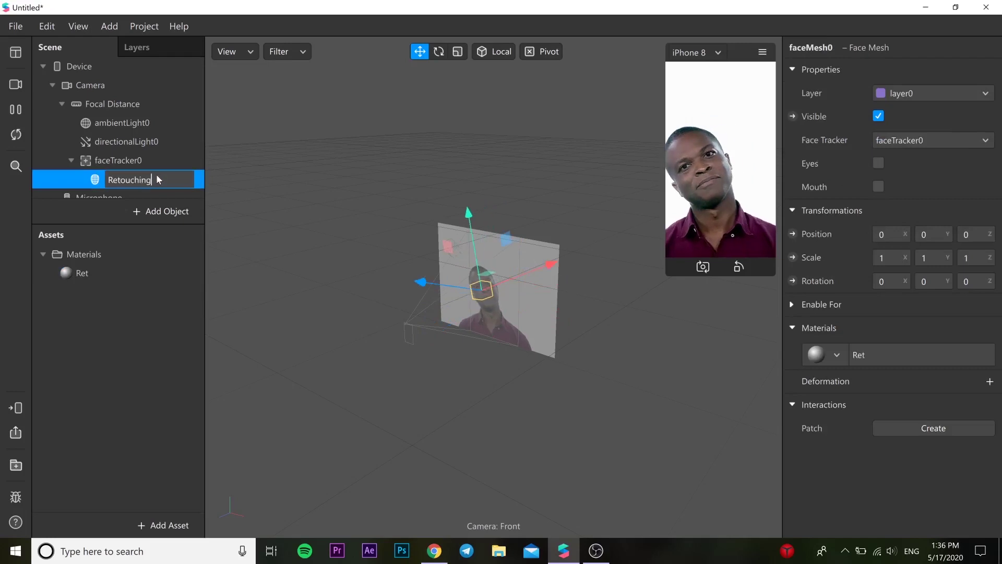
{"action": "key", "text": "Return"}
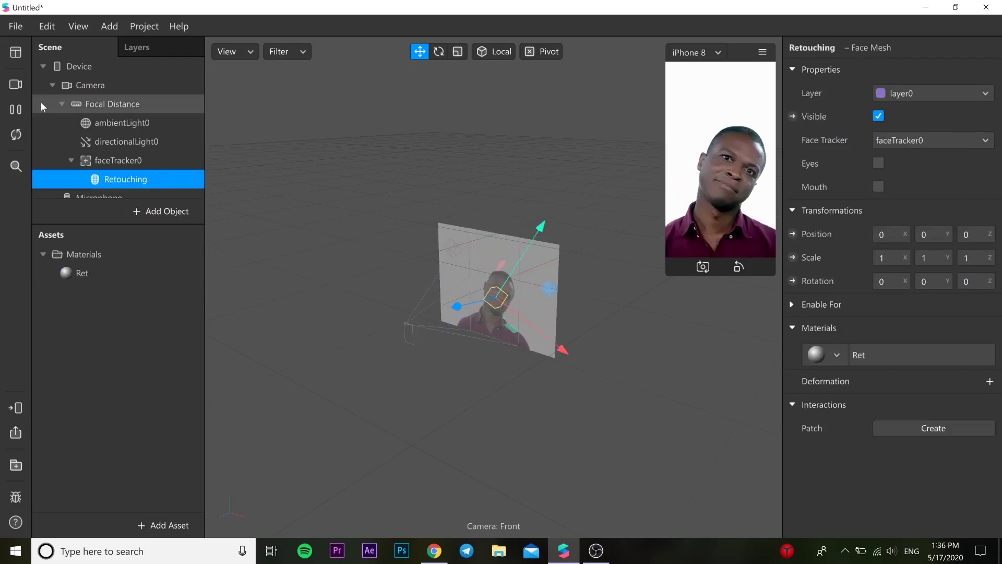
{"action": "left_click", "coordinate": [16, 109]}
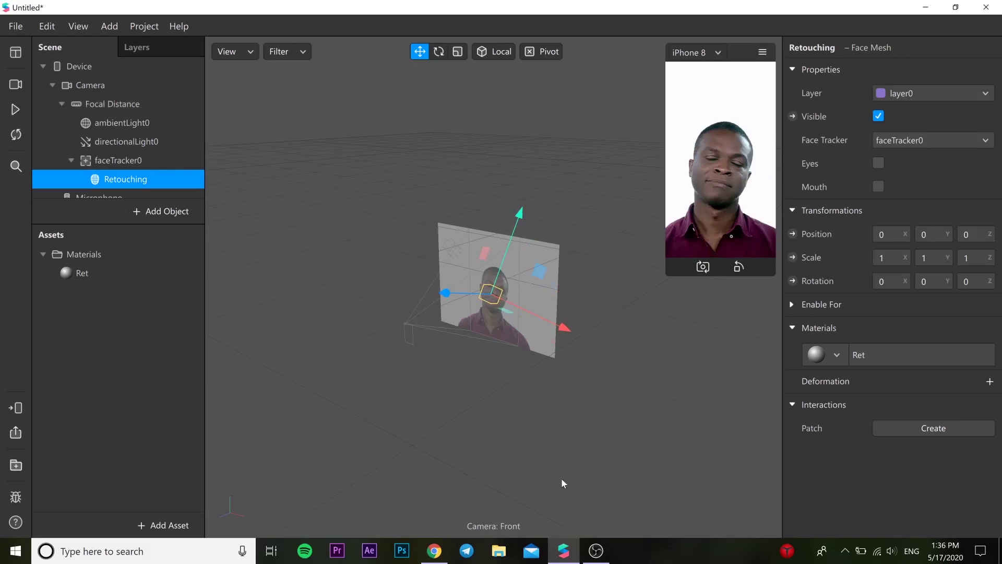
- Place the wizard hat asset under faceTracker0, check it from the front, and reveal the desktop
{"action": "left_click", "coordinate": [436, 548]}
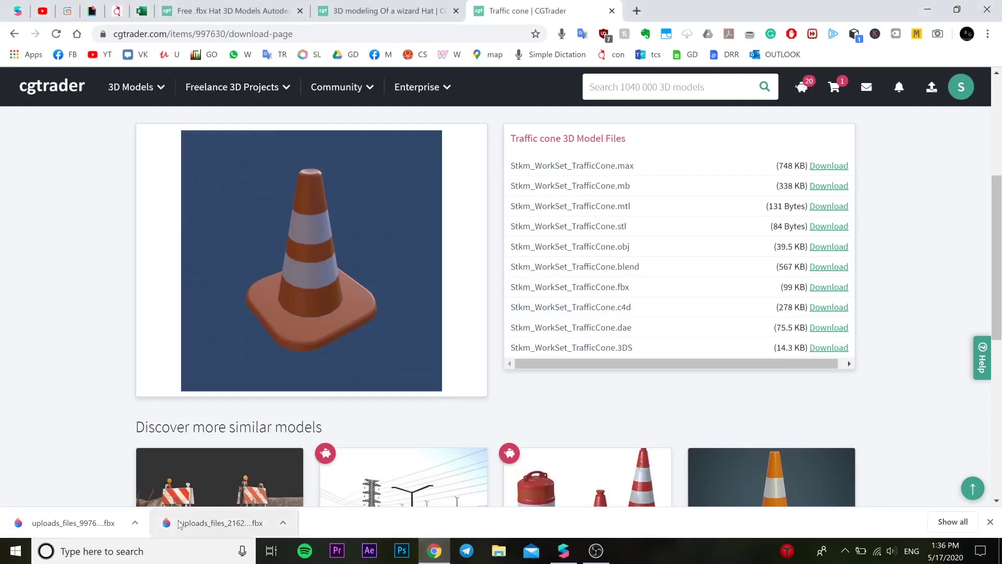
{"action": "left_click", "coordinate": [563, 554]}
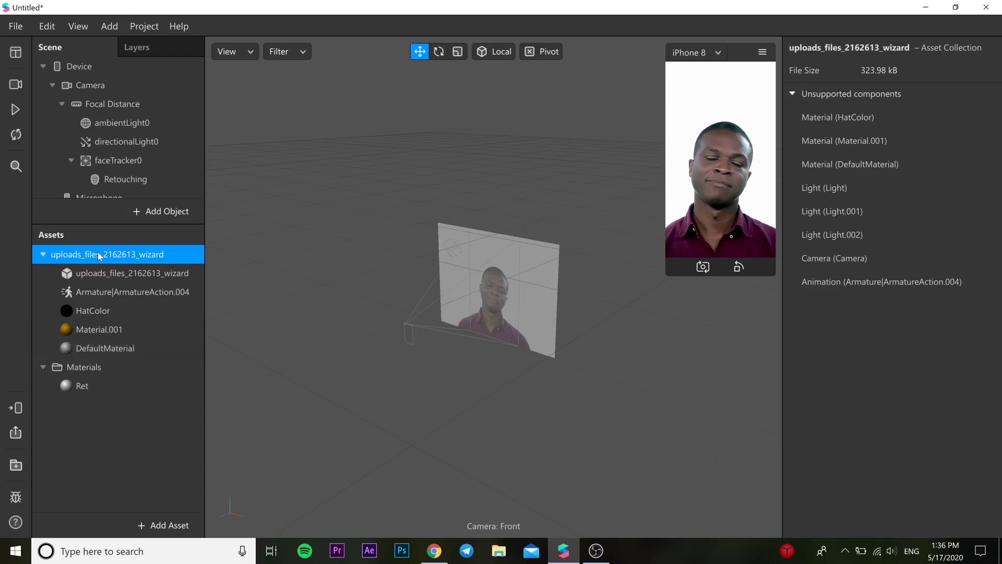
{"action": "left_click_drag", "start_coordinate": [98, 252], "coordinate": [148, 158]}
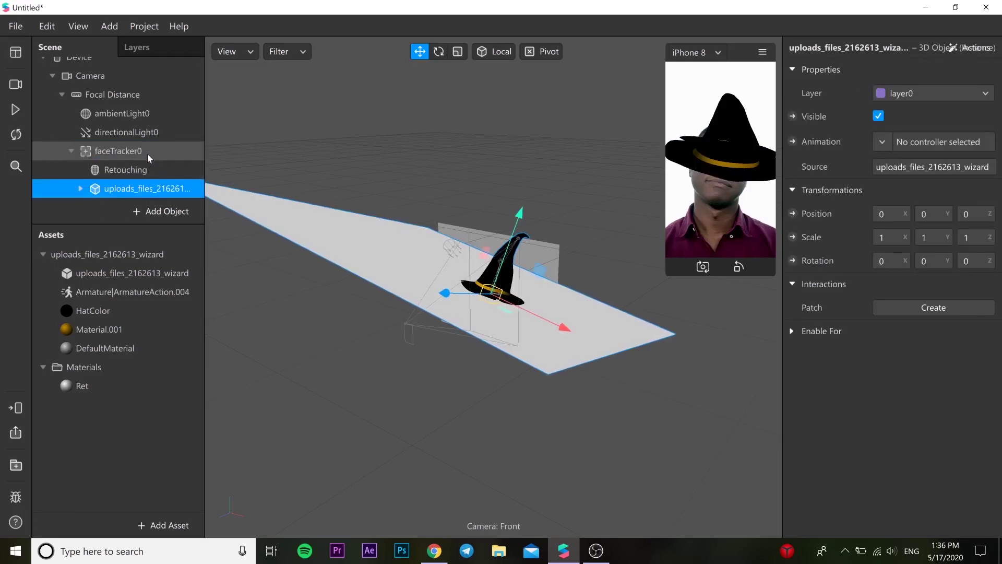
{"action": "left_click_drag", "start_coordinate": [380, 321], "coordinate": [469, 309]}
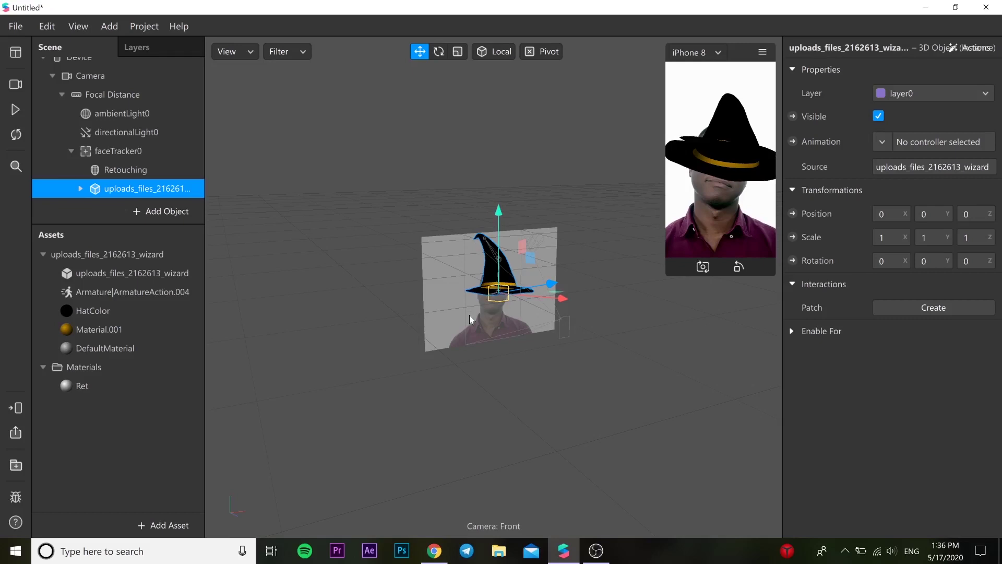
{"action": "left_click", "coordinate": [558, 552]}
- Import headOccluder.fbx from the desktop into Assets and delete the wizard hat from the scene
{"action": "left_click", "coordinate": [434, 551]}
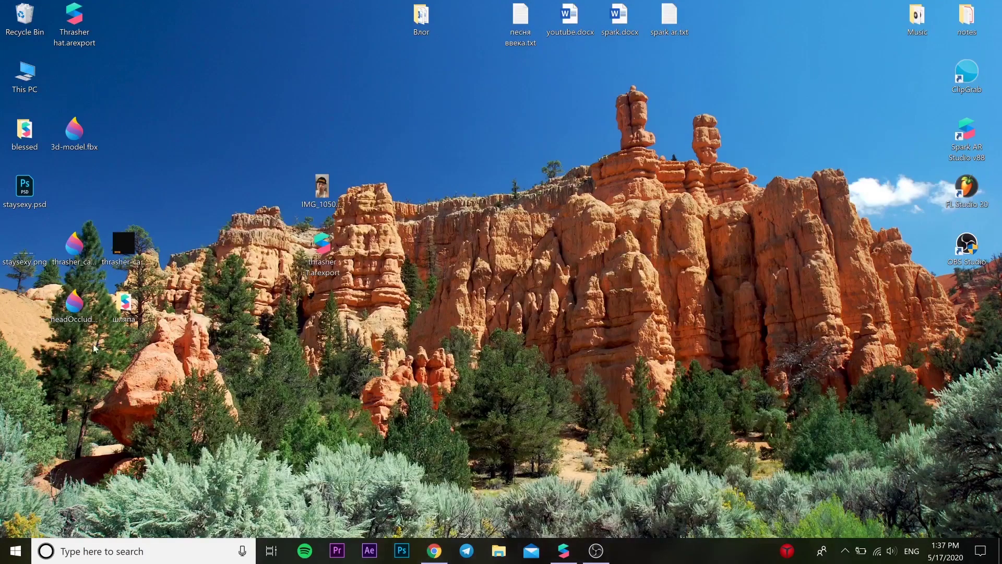
{"action": "left_click_drag", "start_coordinate": [77, 302], "coordinate": [121, 415]}
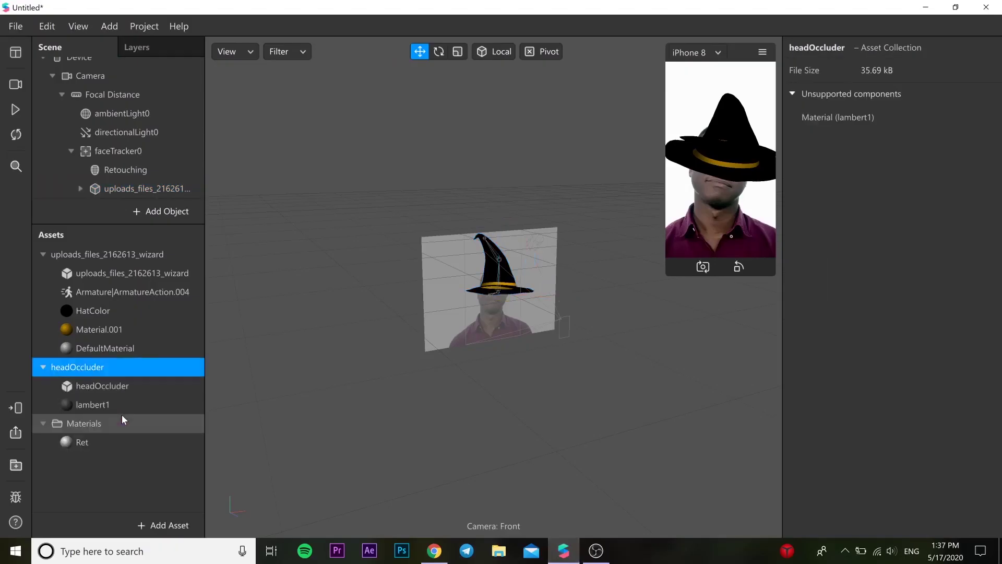
{"action": "left_click", "coordinate": [122, 189]}
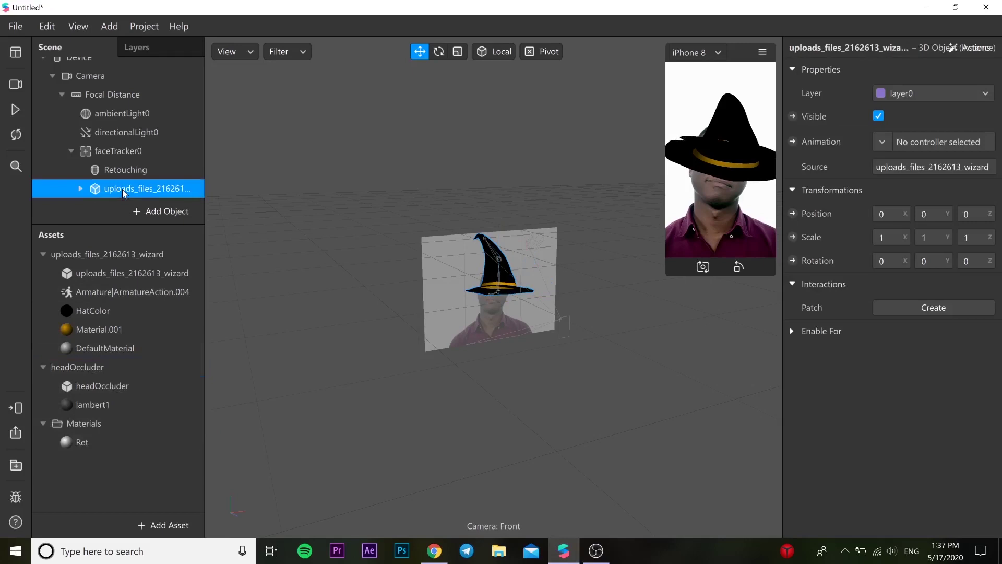
{"action": "right_click", "coordinate": [122, 189]}
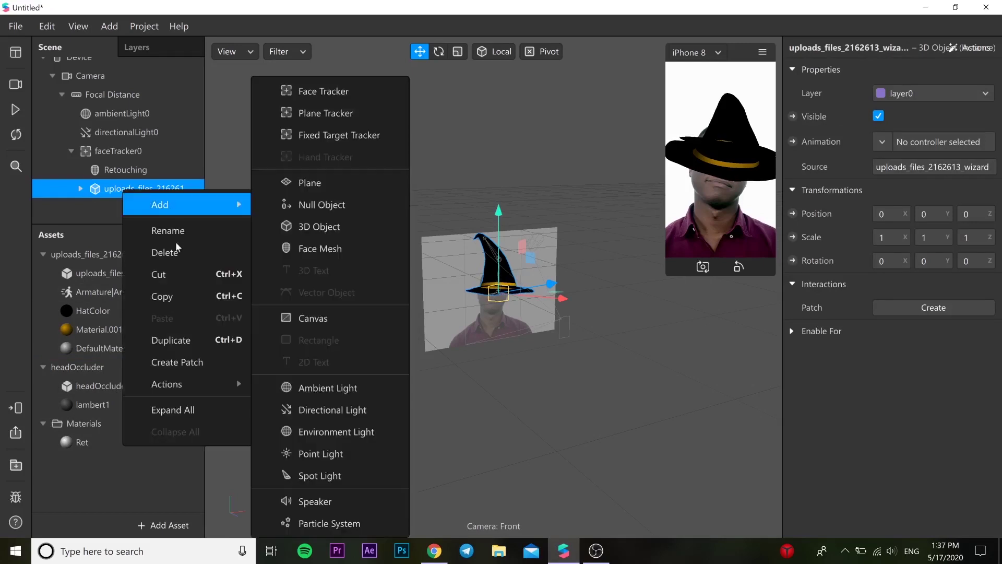
{"action": "left_click", "coordinate": [164, 251]}
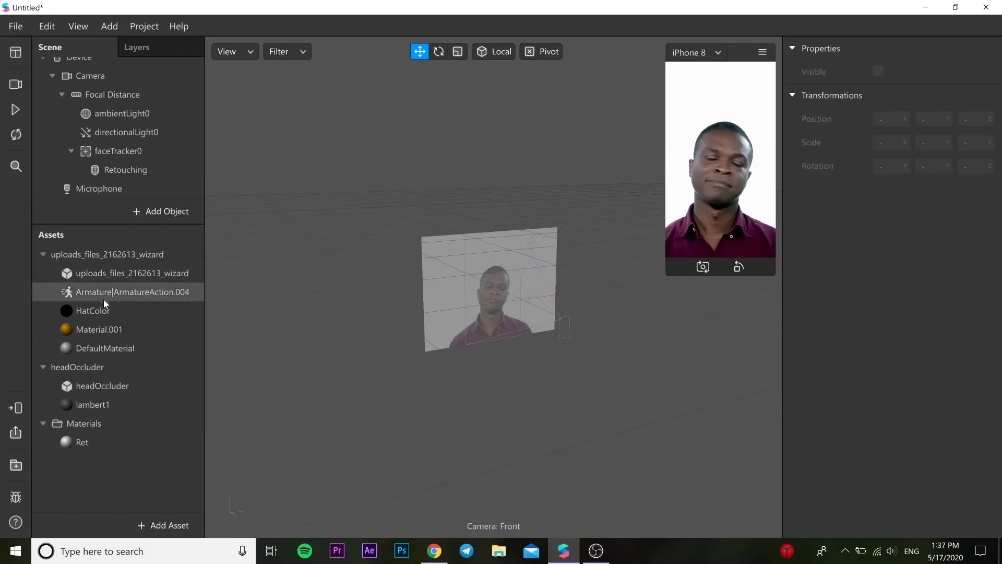
- Place headOccluder under faceTracker0 and, viewed from the back, scale it to 1.073
{"action": "left_click_drag", "start_coordinate": [92, 366], "coordinate": [143, 149]}
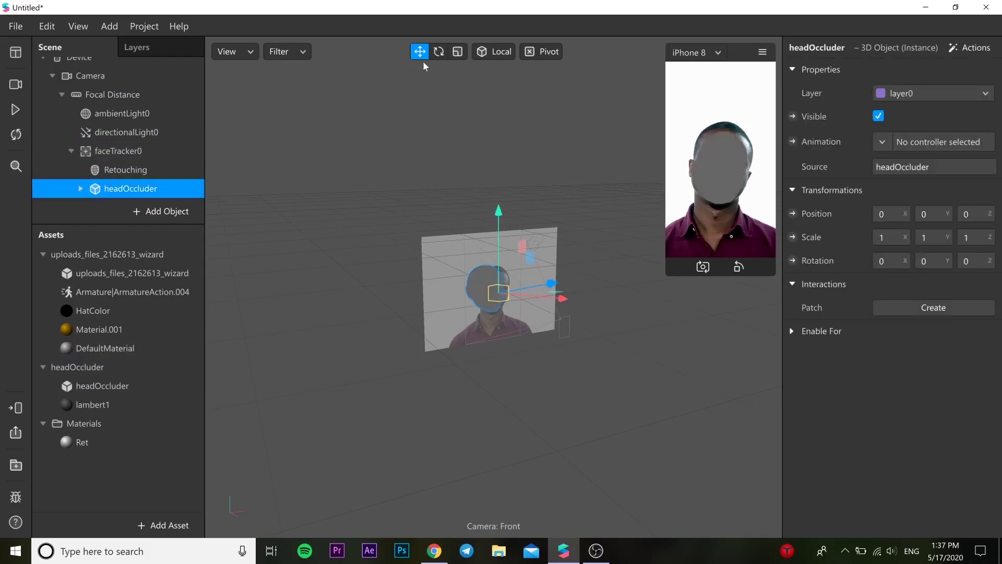
{"action": "left_click", "coordinate": [230, 51]}
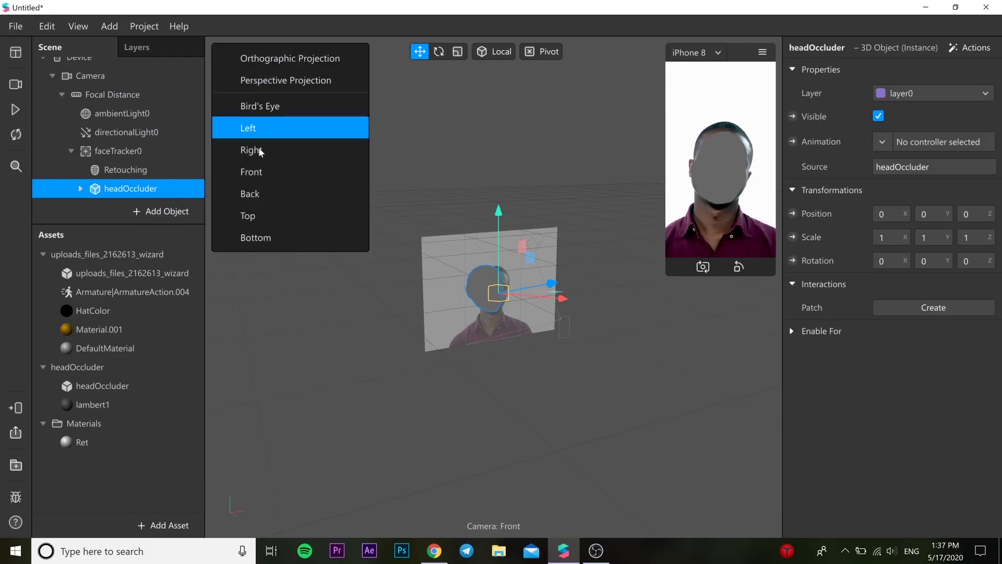
{"action": "left_click", "coordinate": [263, 194]}
{"action": "left_click", "coordinate": [458, 52]}
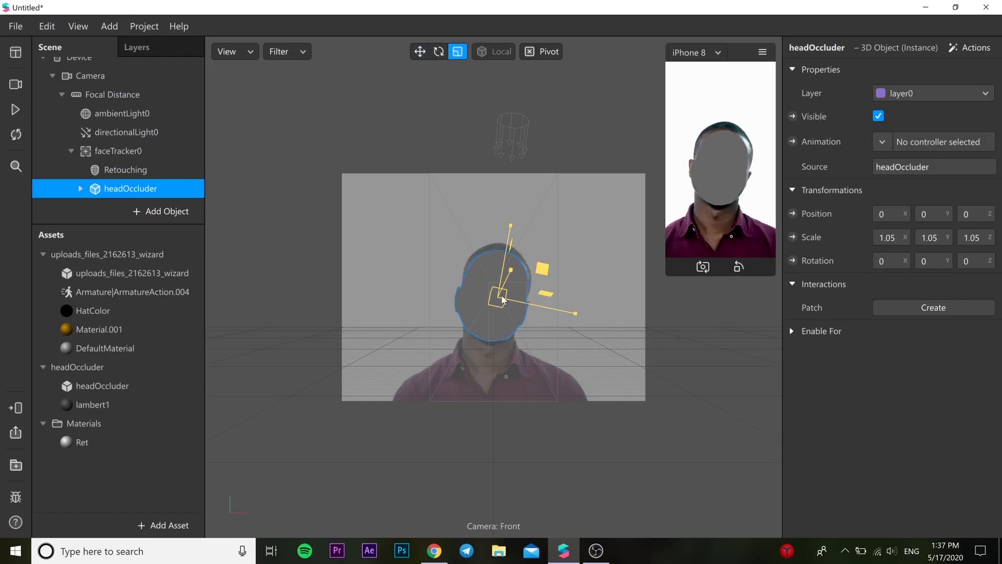
{"action": "left_click_drag", "start_coordinate": [506, 299], "coordinate": [506, 299]}
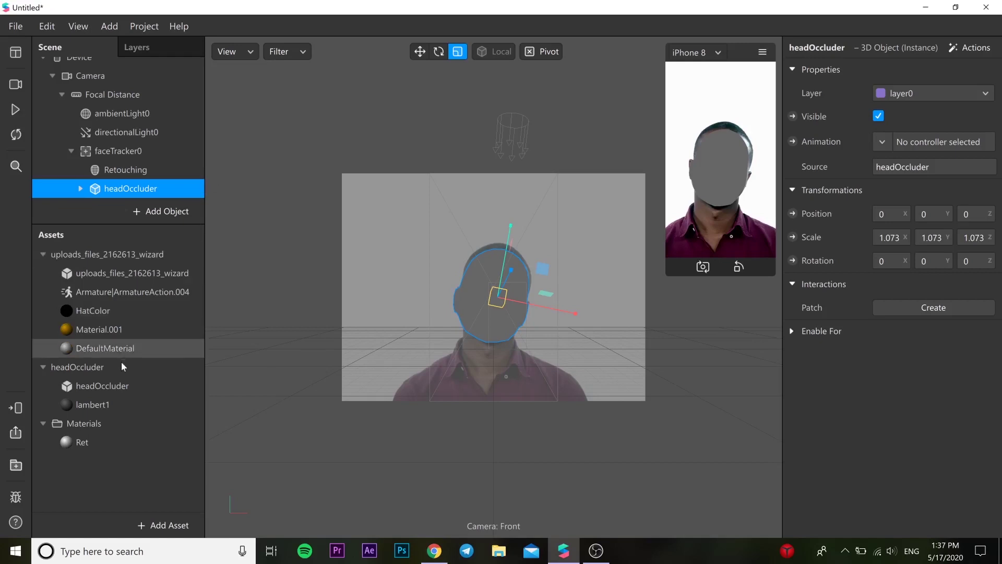
{"action": "left_click", "coordinate": [117, 390]}
- Delete lambert1 and give the headOccluder mesh a new material renamed Head
{"action": "right_click", "coordinate": [116, 405]}
{"action": "left_click", "coordinate": [160, 436]}
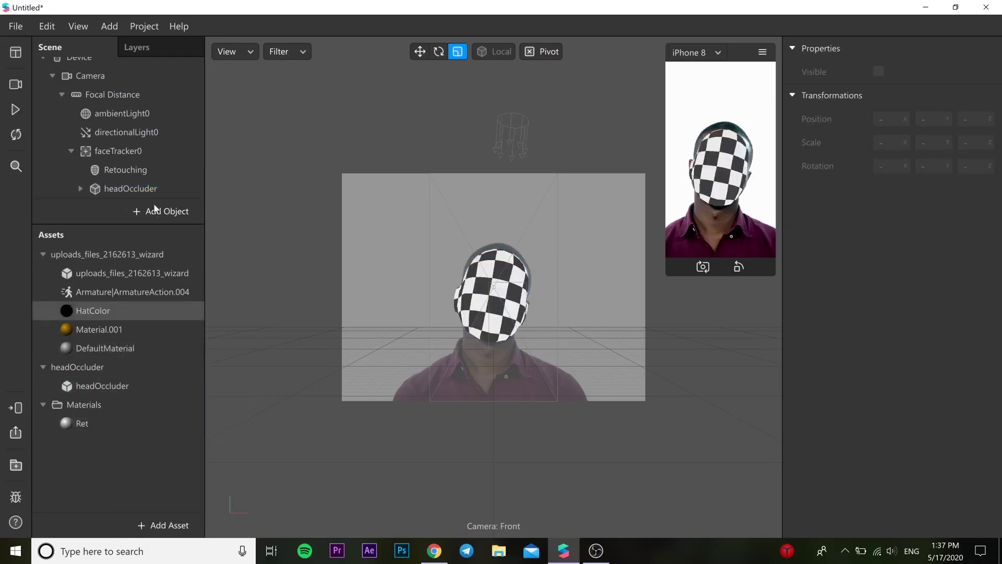
{"action": "scroll", "coordinate": [98, 185], "scroll_direction": "down", "scroll_amount": 1}
{"action": "left_click", "coordinate": [99, 180]}
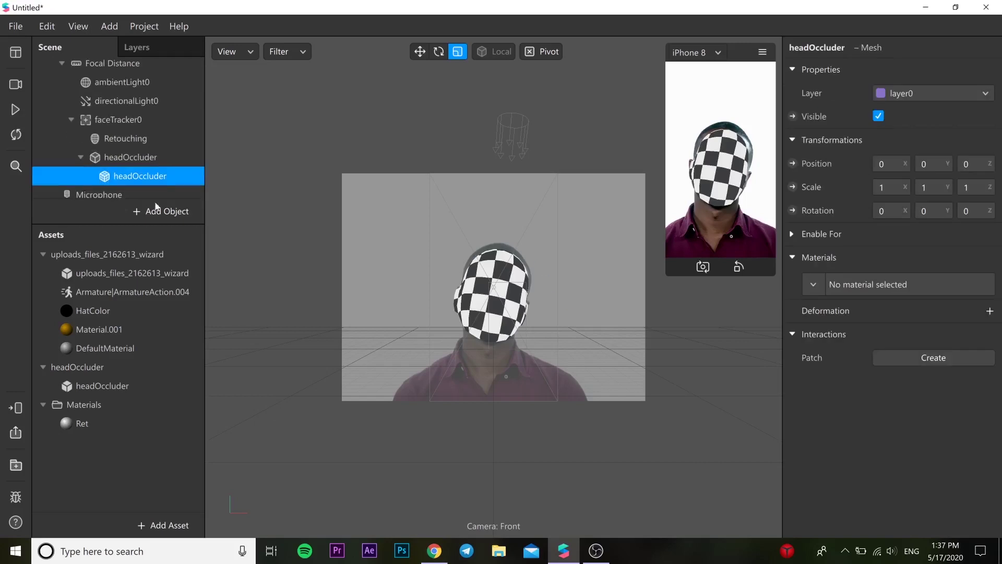
{"action": "left_click", "coordinate": [813, 284]}
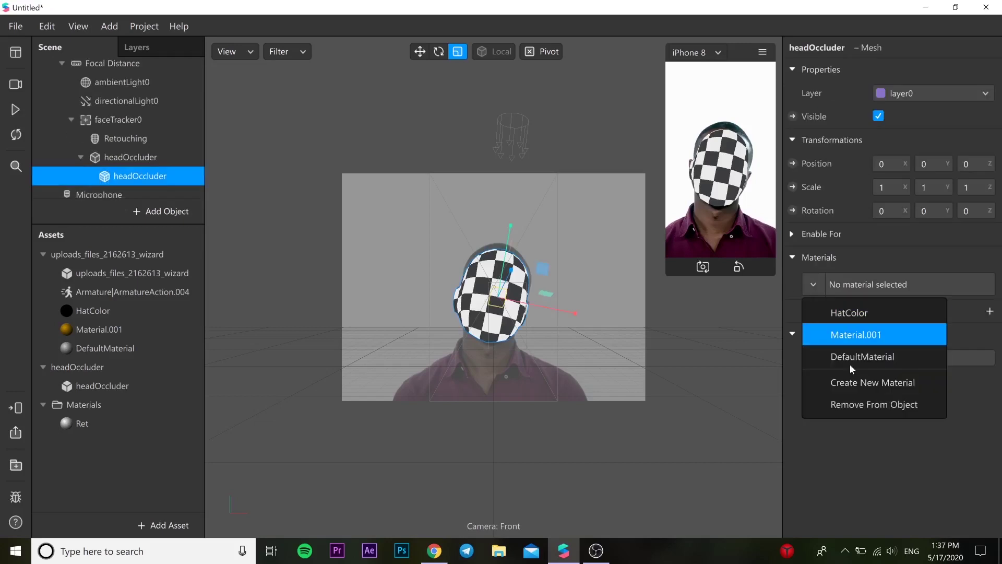
{"action": "left_click", "coordinate": [853, 379]}
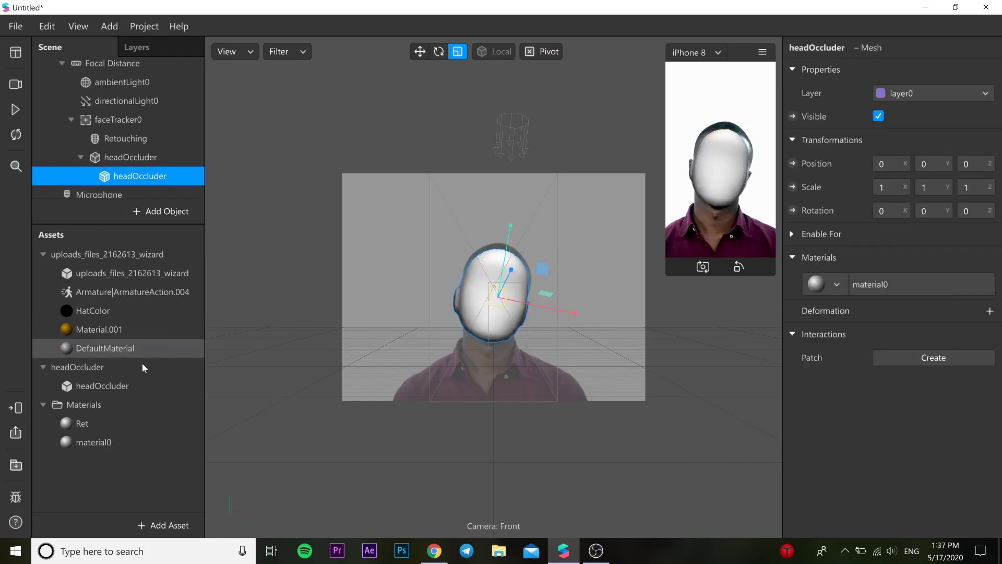
{"action": "double_click", "coordinate": [118, 438]}
{"action": "type", "text": "Head"}
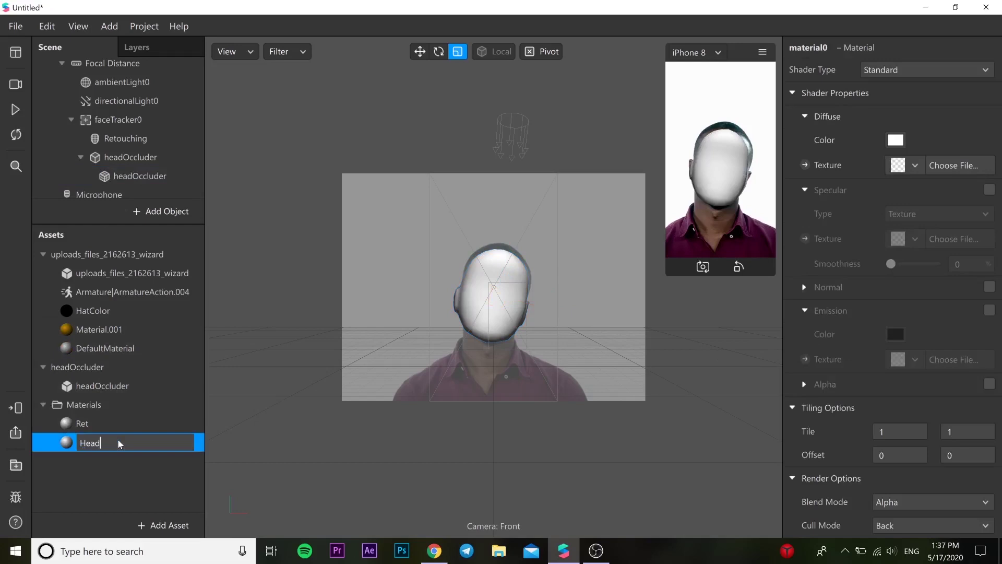
{"action": "key", "text": "Return"}
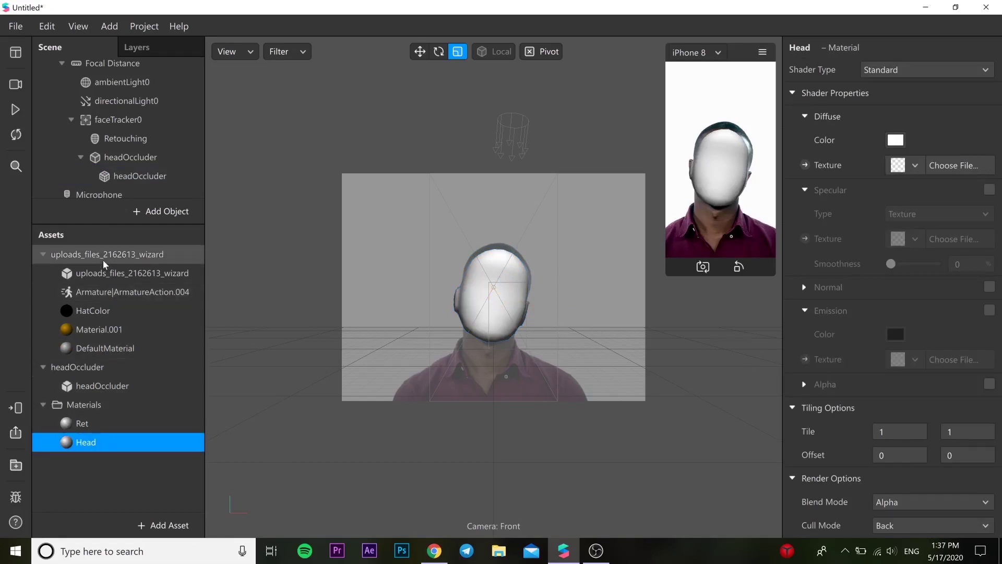
- Put the wizard hat back under faceTracker0 and orbit to view it from the side
{"action": "left_click_drag", "start_coordinate": [105, 255], "coordinate": [135, 117]}
{"action": "mouse_move", "coordinate": [328, 250]}
{"action": "middle_mouse_down"}
{"action": "mouse_move", "coordinate": [346, 262]}
{"action": "mouse_move", "coordinate": [312, 242]}
{"action": "middle_mouse_up"}
{"action": "middle_click_drag", "start_coordinate": [408, 318], "coordinate": [557, 377]}
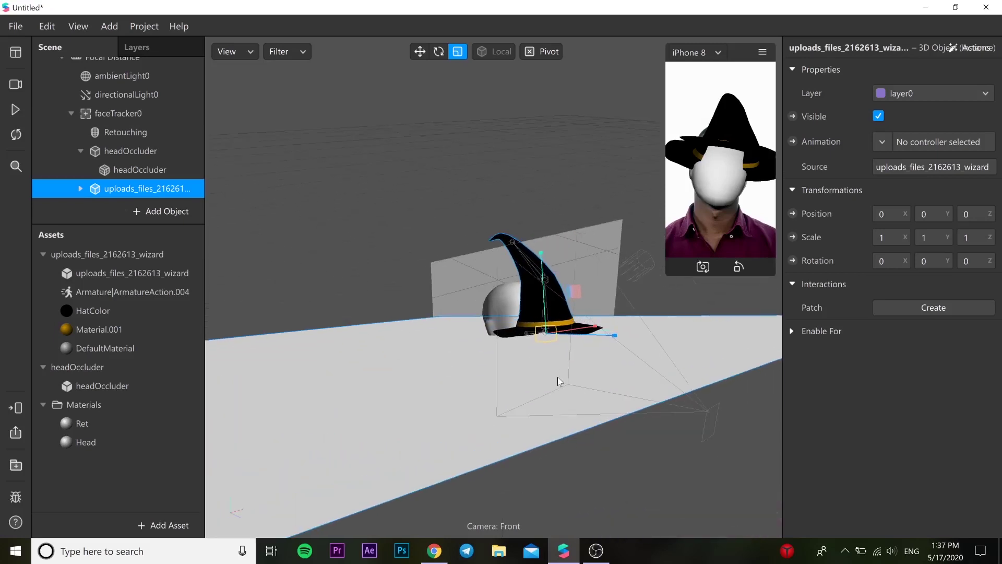
{"action": "middle_click_drag", "start_coordinate": [324, 162], "coordinate": [508, 386]}
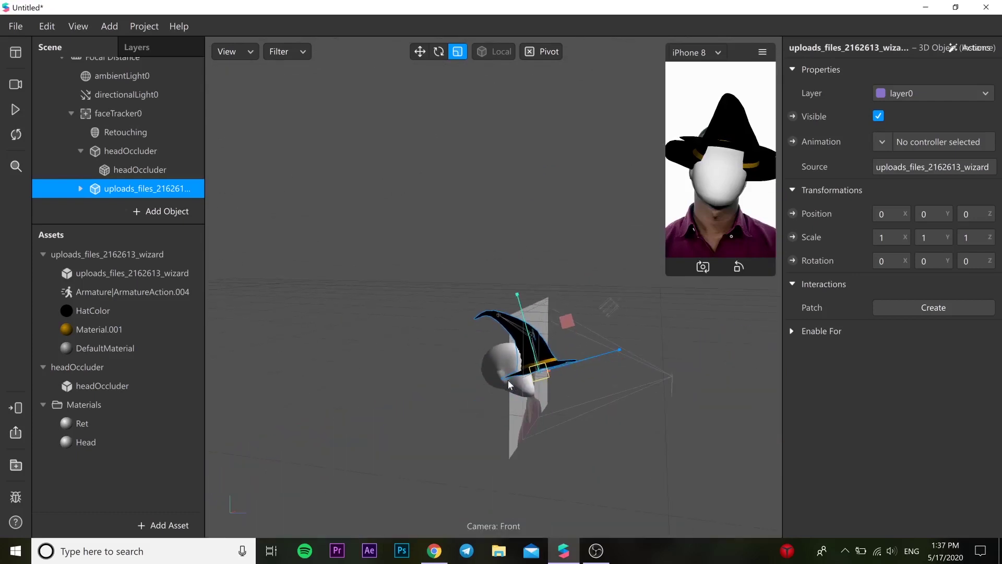
- Move the hat up and back to position Y 0.078 so it sits atop the occluder head
{"action": "left_click", "coordinate": [421, 51]}
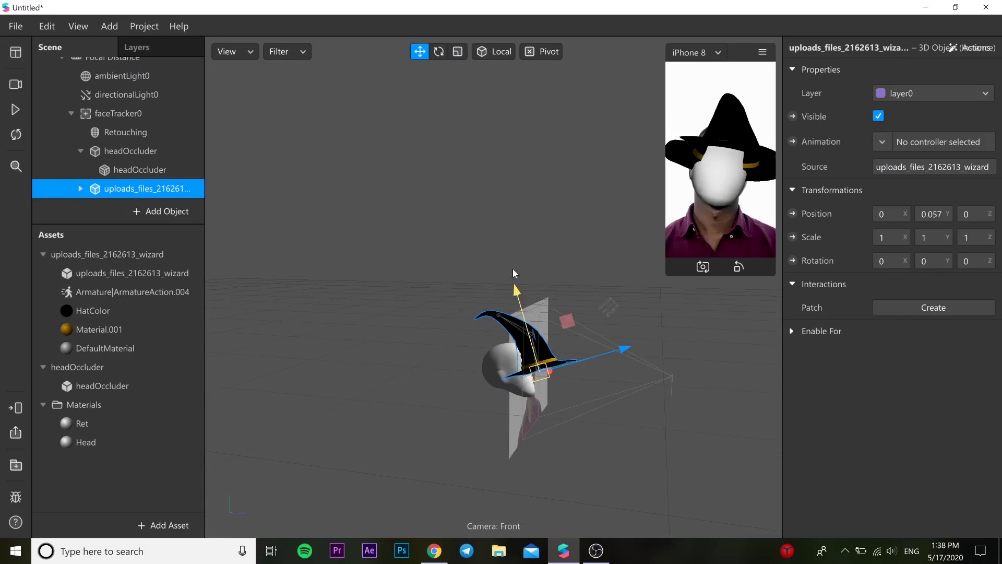
{"action": "left_click_drag", "start_coordinate": [514, 273], "coordinate": [523, 281]}
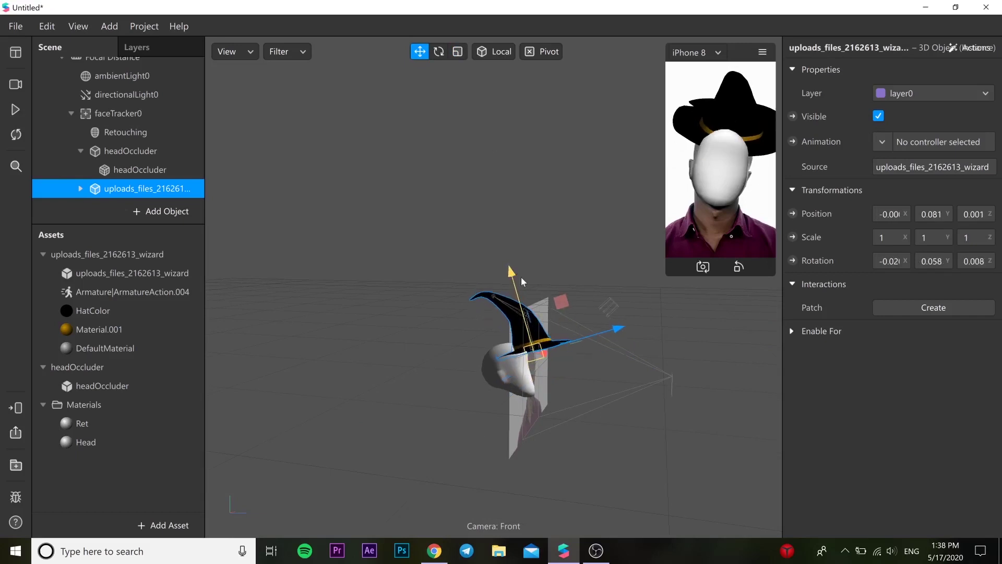
{"action": "left_click_drag", "start_coordinate": [613, 336], "coordinate": [591, 340]}
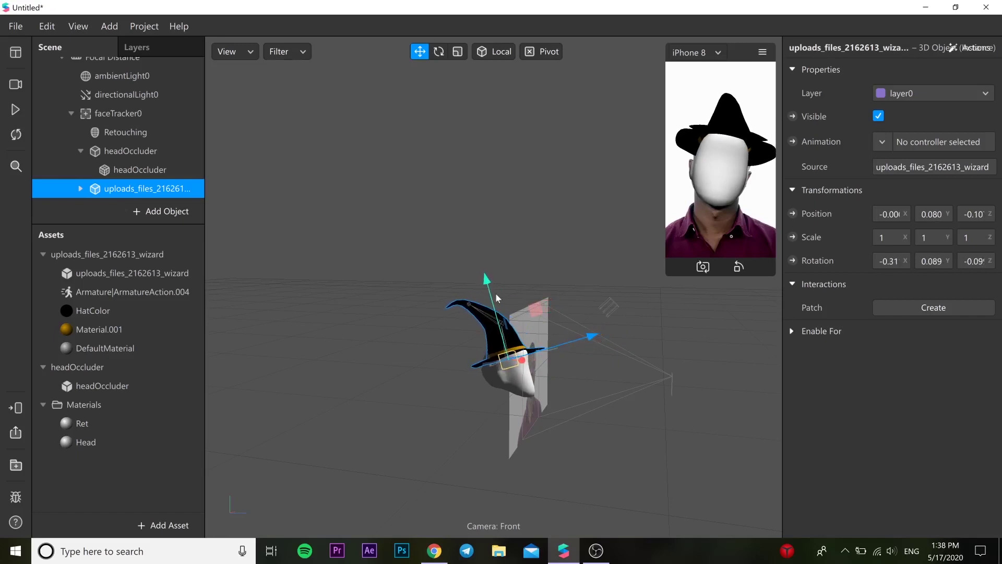
{"action": "left_click_drag", "start_coordinate": [484, 279], "coordinate": [486, 279]}
{"action": "left_click_drag", "start_coordinate": [488, 380], "coordinate": [522, 265]}
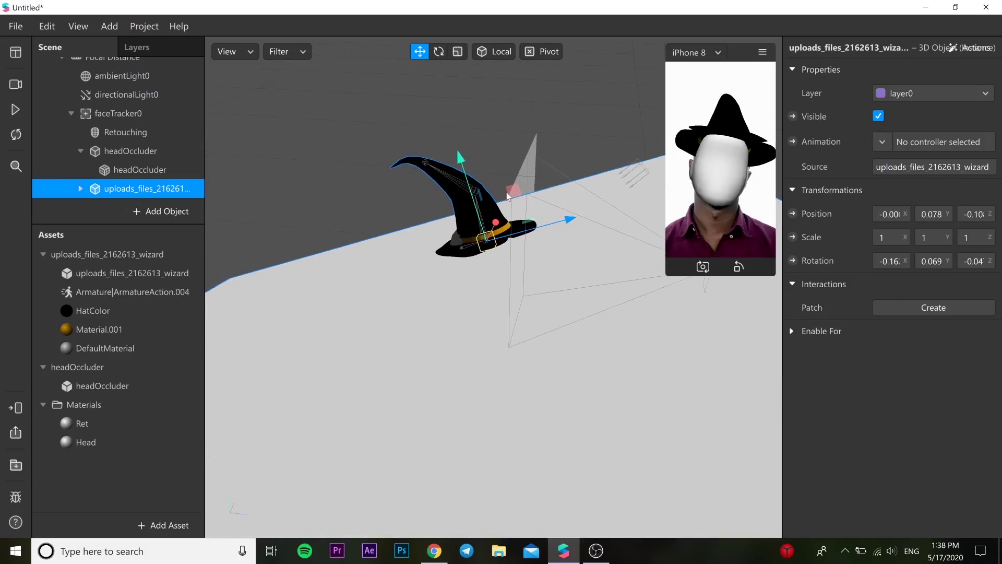
- Drop the Head material's opacity from 100 to 0, then pause the preview and select the occluder mesh
{"action": "left_click", "coordinate": [89, 442]}
{"action": "scroll", "coordinate": [842, 409], "scroll_direction": "down", "scroll_amount": 3}
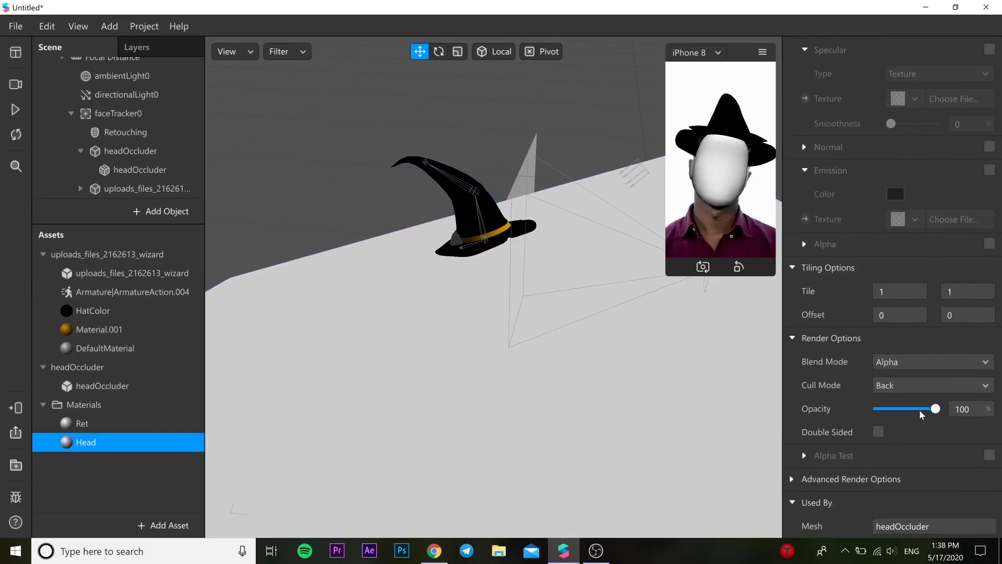
{"action": "left_click_drag", "start_coordinate": [934, 409], "coordinate": [854, 406]}
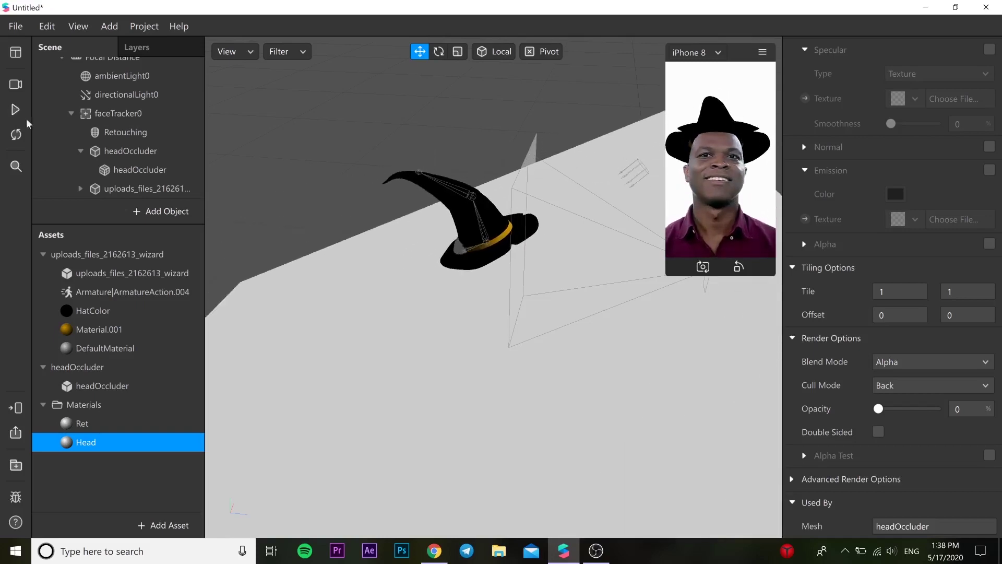
{"action": "left_click", "coordinate": [16, 109]}
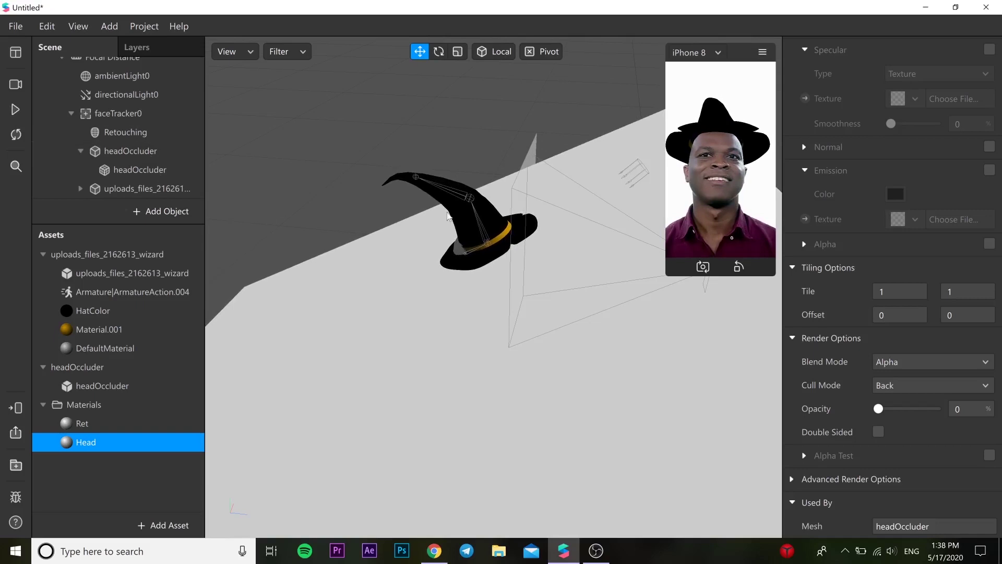
{"action": "left_click", "coordinate": [460, 263]}
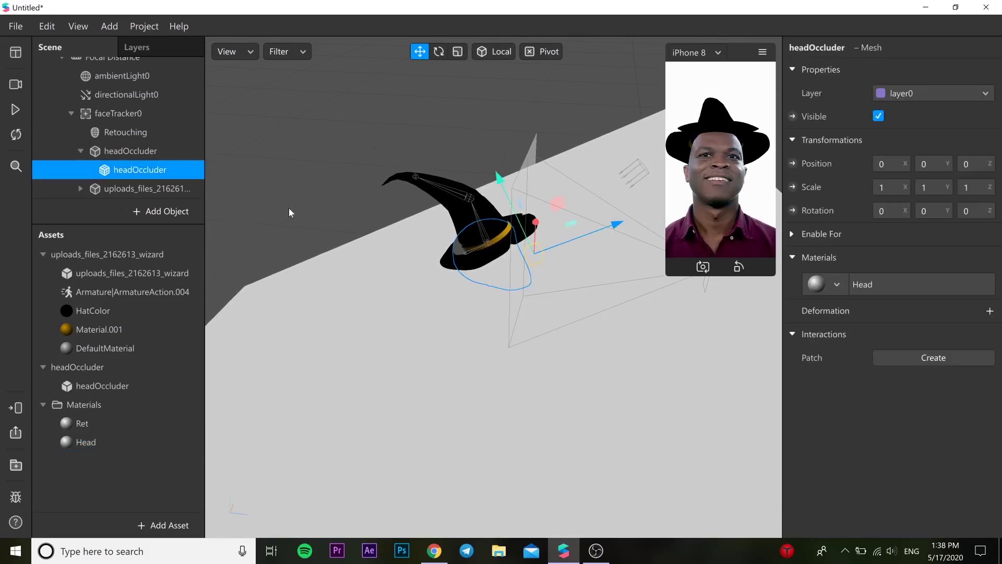
- Scale the headOccluder to 1.026 and enlarge the wizard hat to 1.053
{"action": "left_click", "coordinate": [458, 237]}
{"action": "key", "text": "r"}
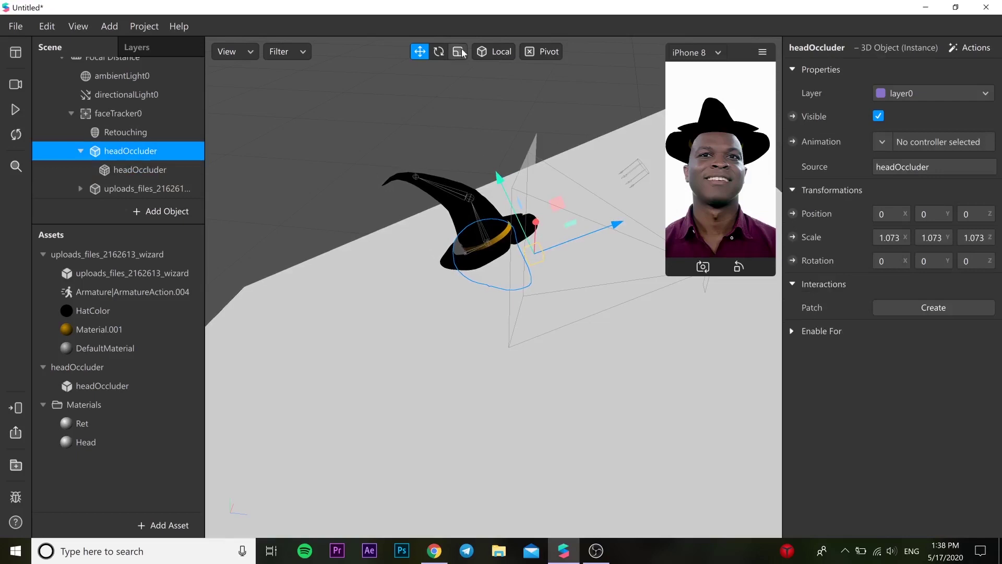
{"action": "left_click_drag", "start_coordinate": [535, 246], "coordinate": [533, 257]}
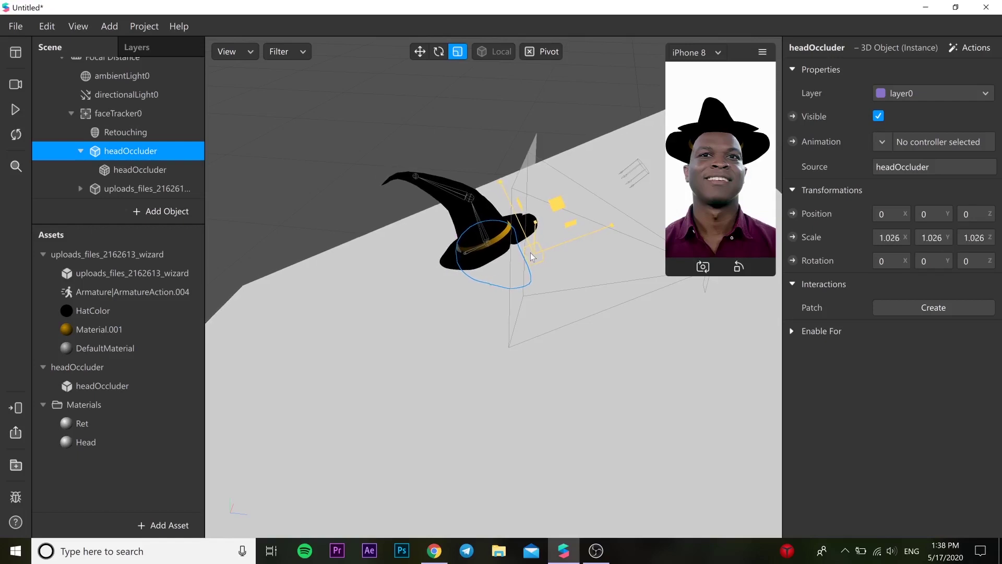
{"action": "left_click", "coordinate": [146, 188]}
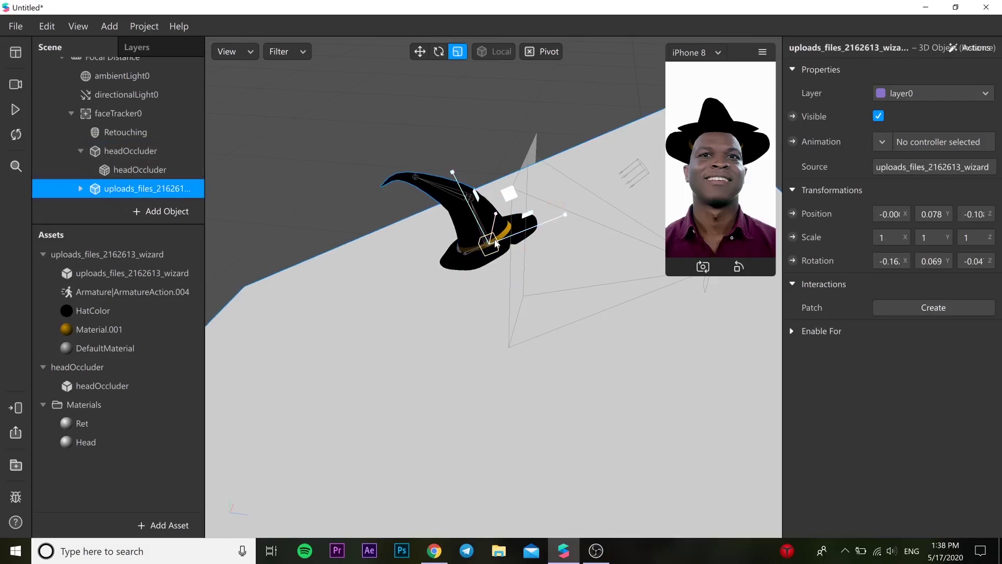
{"action": "left_click_drag", "start_coordinate": [495, 243], "coordinate": [500, 241]}
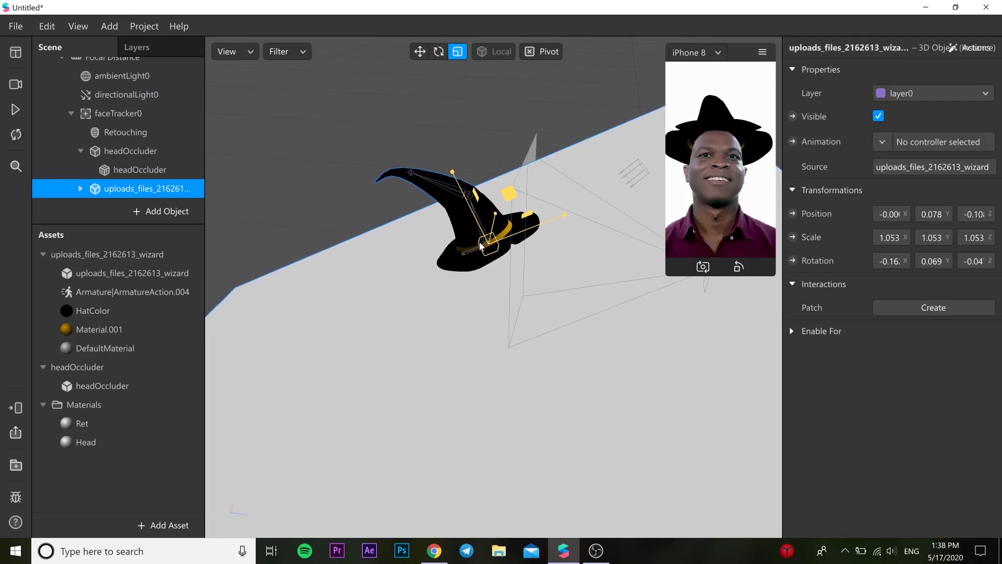
- Send the effect to Instagram Camera via Test on Device, then orbit the view around the hat
{"action": "left_click", "coordinate": [21, 408]}
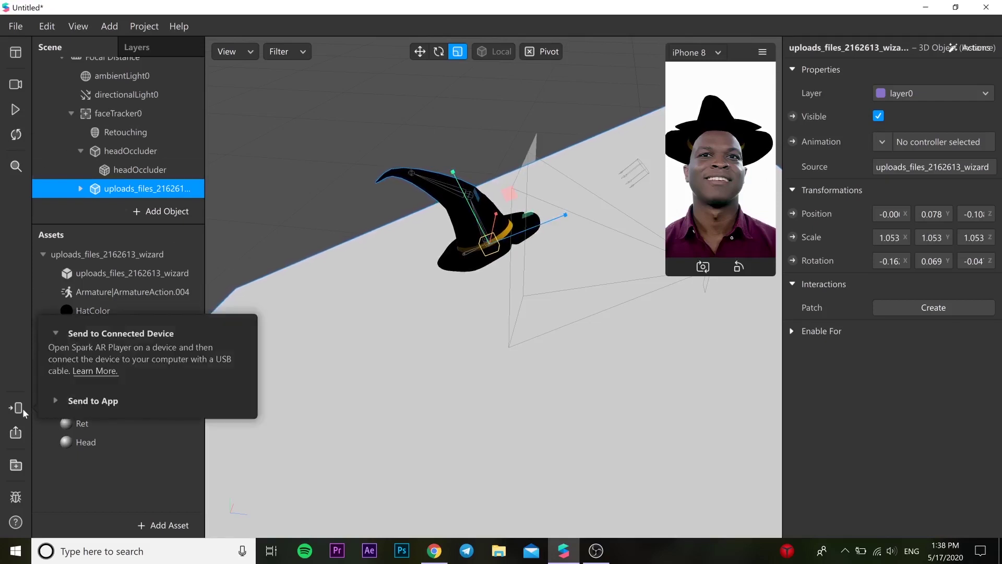
{"action": "left_click", "coordinate": [105, 401]}
{"action": "left_click", "coordinate": [213, 394]}
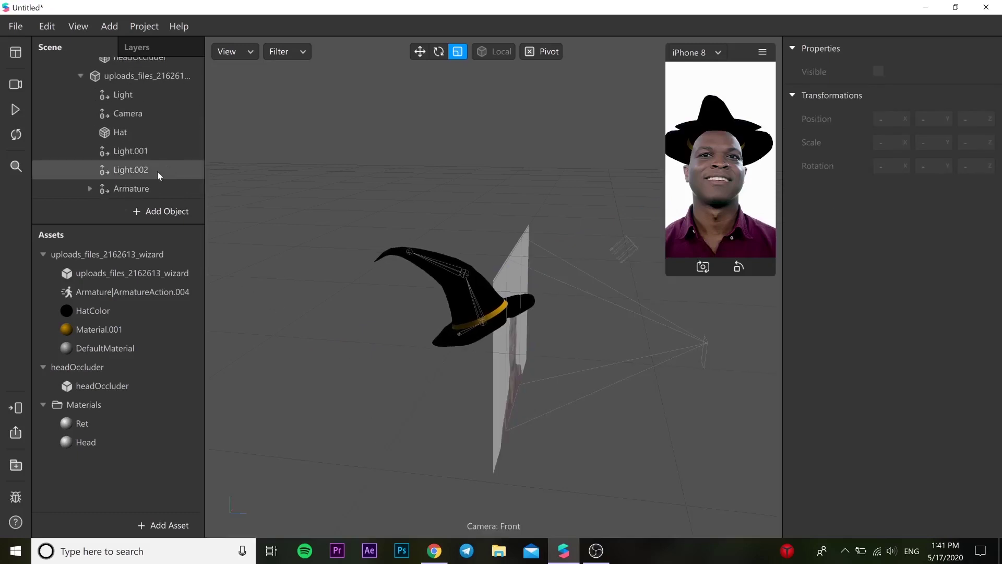
{"action": "middle_click_drag", "start_coordinate": [429, 336], "coordinate": [482, 312]}
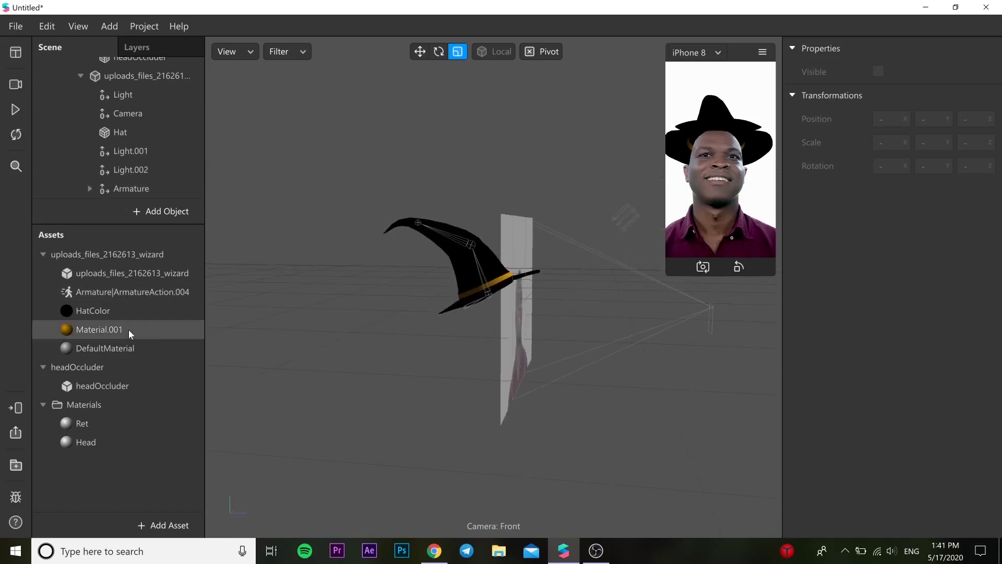
- Set the Head material's opacity back to 100 so the occluder is visible
{"action": "left_click", "coordinate": [118, 390]}
{"action": "left_click", "coordinate": [105, 442]}
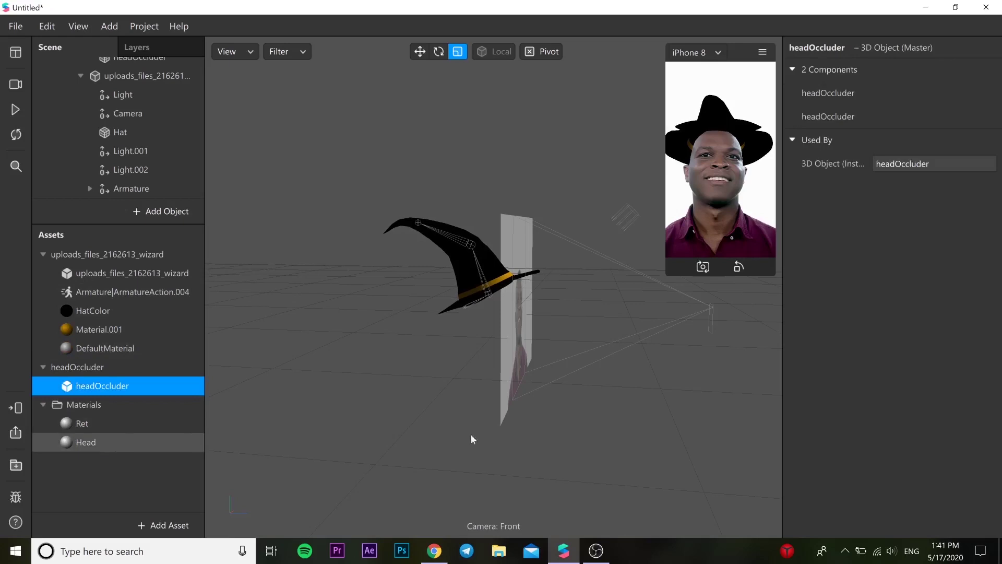
{"action": "scroll", "coordinate": [882, 407], "scroll_direction": "down", "scroll_amount": 3}
{"action": "left_click_drag", "start_coordinate": [879, 448], "coordinate": [937, 448]}
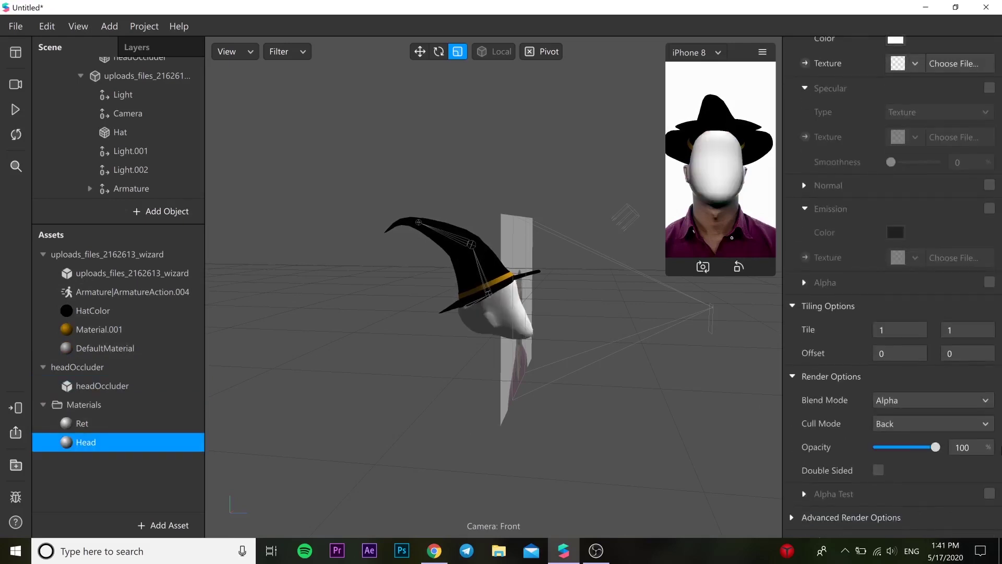
- Scale the head occluder's depth (Z) down to 0.936
{"action": "middle_click_drag", "start_coordinate": [437, 351], "coordinate": [400, 434]}
{"action": "left_click", "coordinate": [425, 418]}
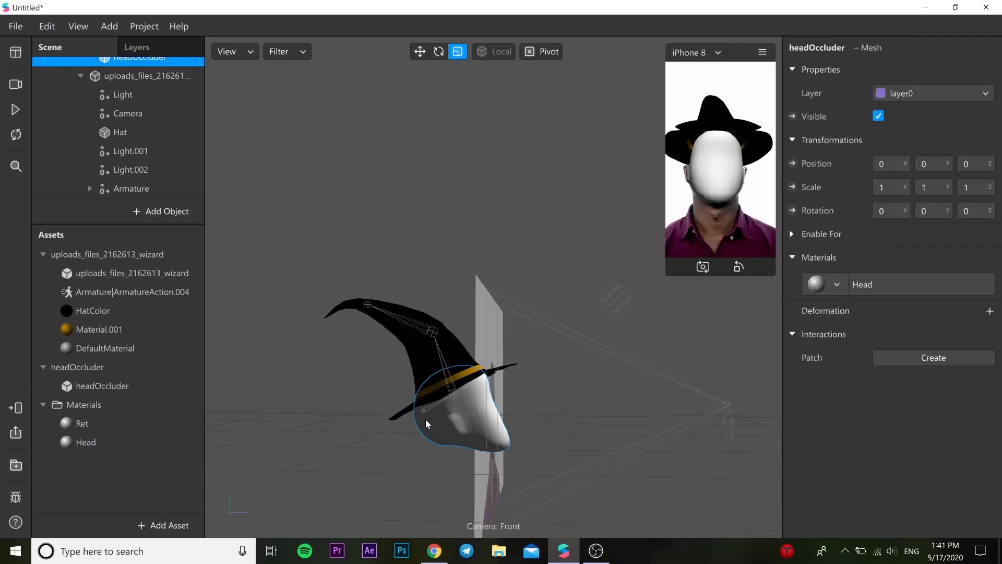
{"action": "scroll", "coordinate": [115, 119], "scroll_direction": "up", "scroll_amount": 1}
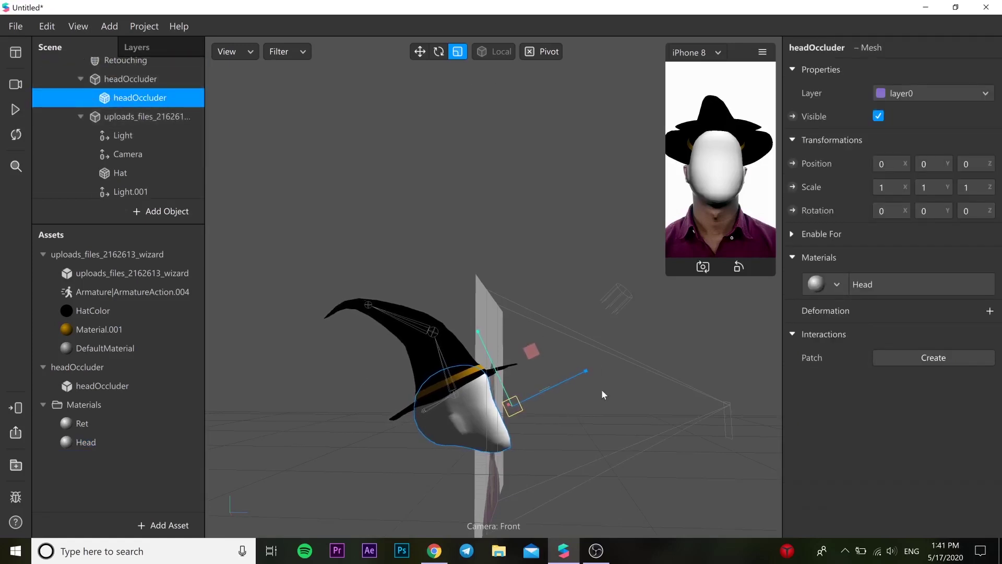
{"action": "left_click_drag", "start_coordinate": [587, 370], "coordinate": [582, 372]}
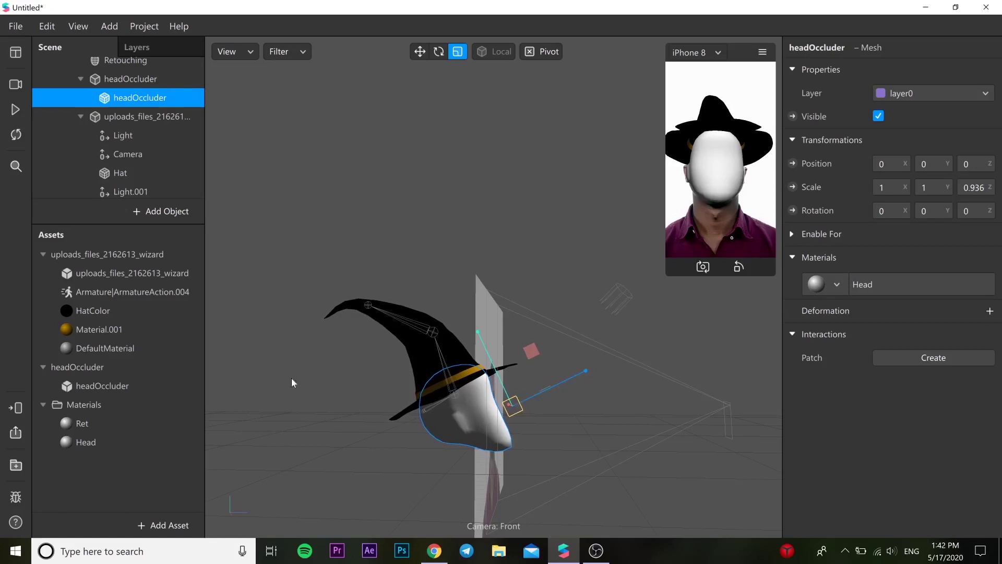
- Return the Head material's opacity to 0 to make the occluder invisible again
{"action": "left_click", "coordinate": [112, 443]}
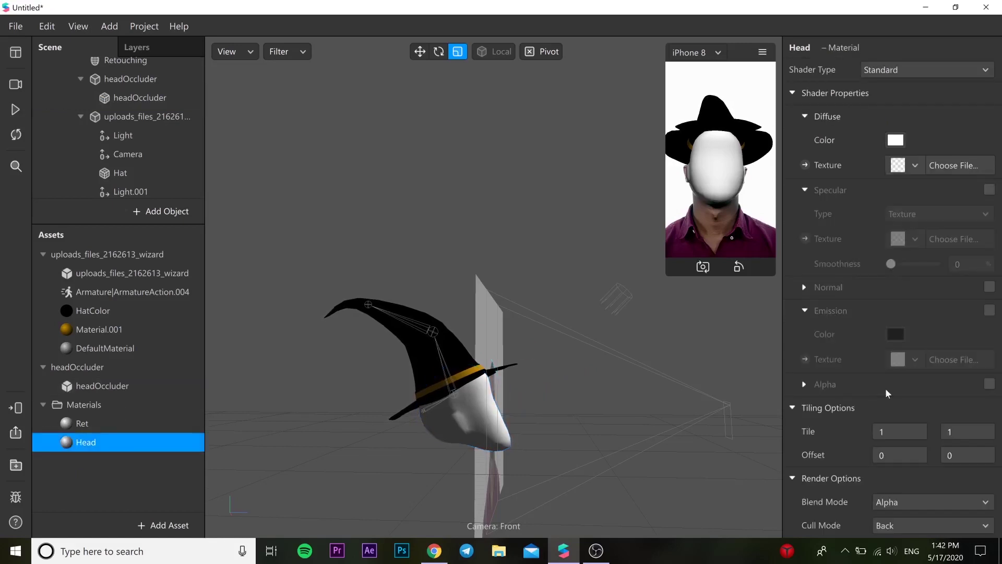
{"action": "scroll", "coordinate": [885, 387], "scroll_direction": "down", "scroll_amount": 3}
{"action": "left_click_drag", "start_coordinate": [910, 446], "coordinate": [760, 450]}
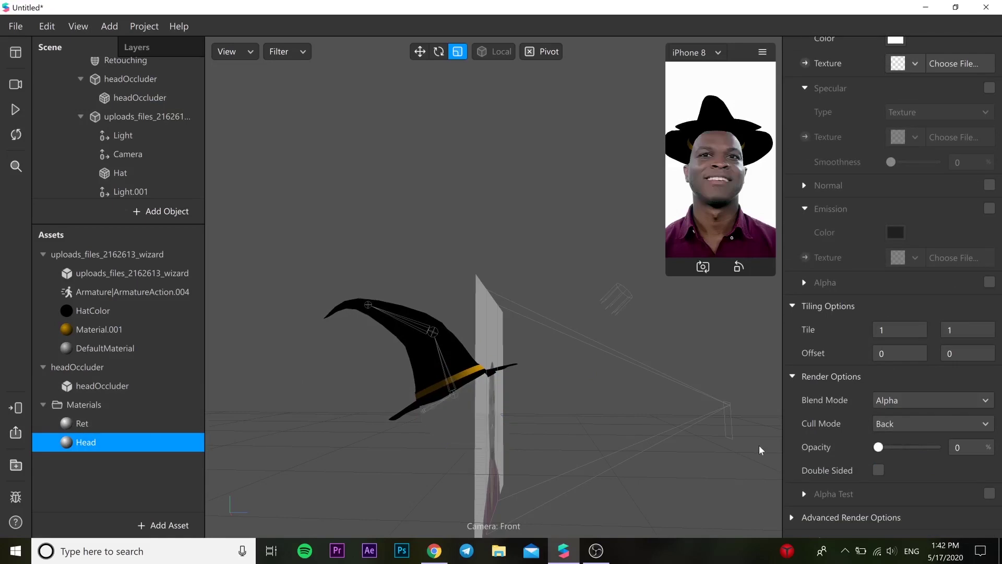
- Tilt the wizard hat slightly with the Rotate tool
{"action": "left_click", "coordinate": [82, 117]}
{"action": "left_click", "coordinate": [139, 171]}
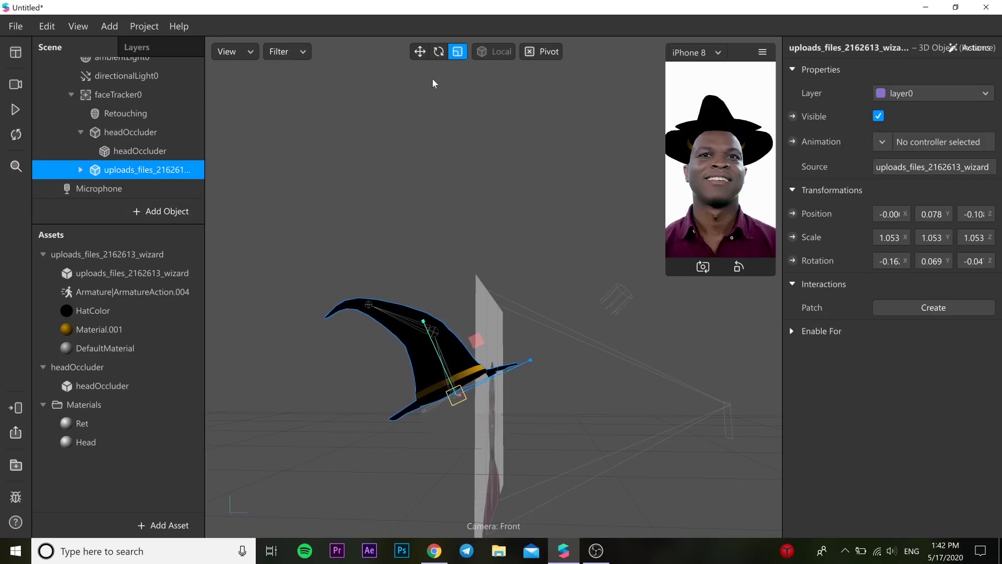
{"action": "left_click", "coordinate": [438, 52]}
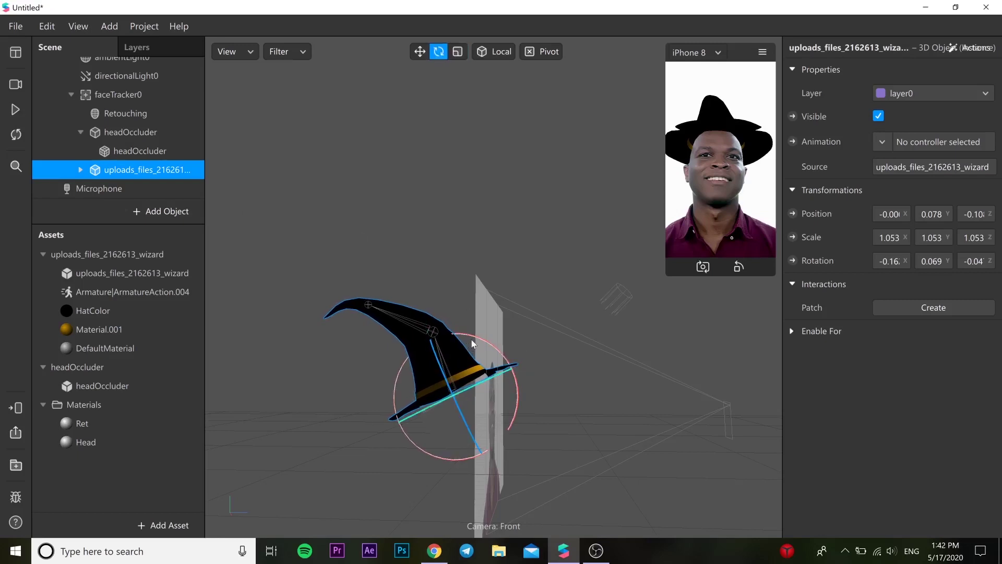
{"action": "left_click_drag", "start_coordinate": [474, 344], "coordinate": [470, 336]}
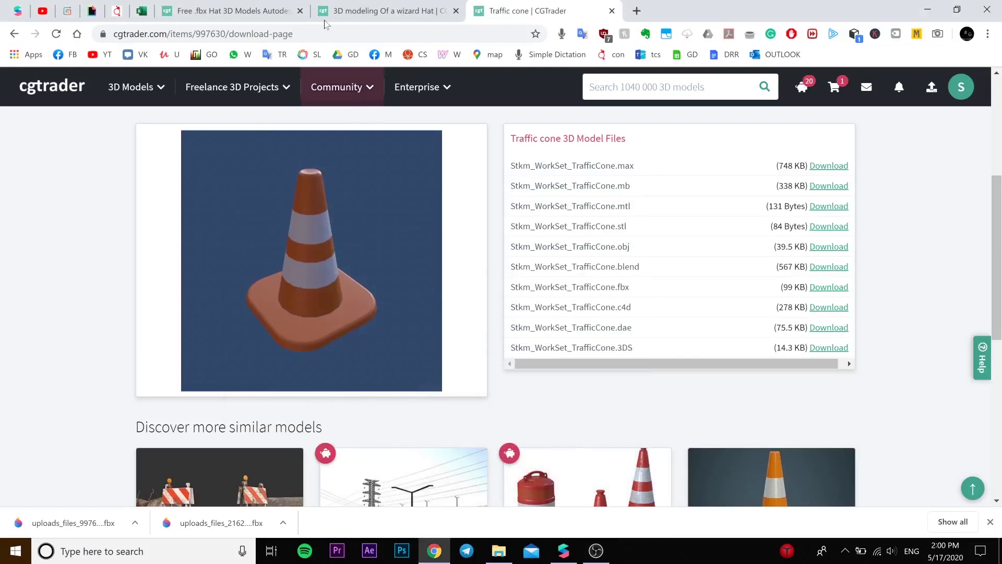
- Go back to the Free .fbx Hat 3D Models results and scroll further down the list
{"action": "left_click", "coordinate": [211, 11]}
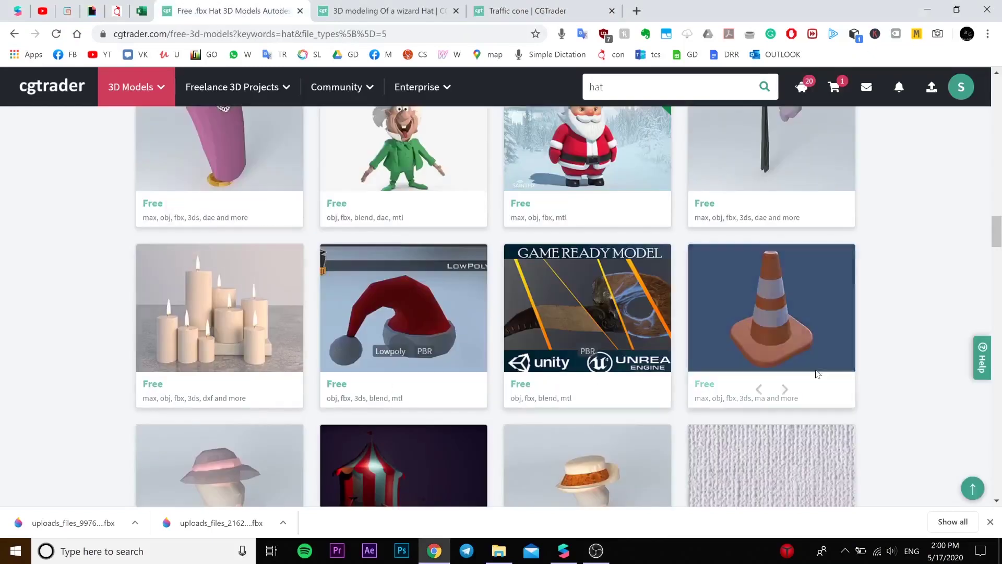
{"action": "scroll", "coordinate": [817, 374], "scroll_direction": "down", "scroll_amount": 10}
{"action": "scroll", "coordinate": [817, 374], "scroll_direction": "down", "scroll_amount": 12}
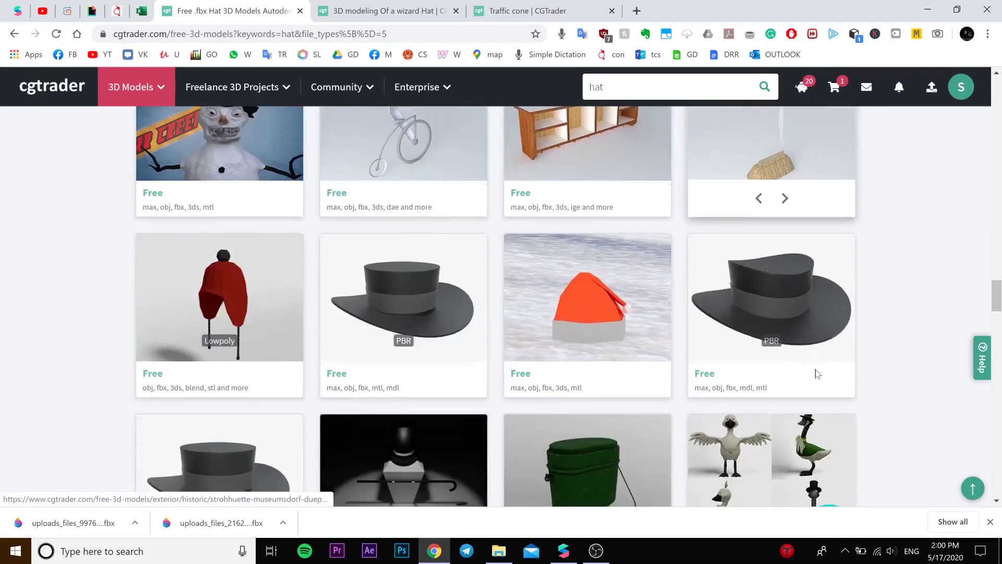
{"action": "scroll", "coordinate": [701, 324], "scroll_direction": "down", "scroll_amount": 15}
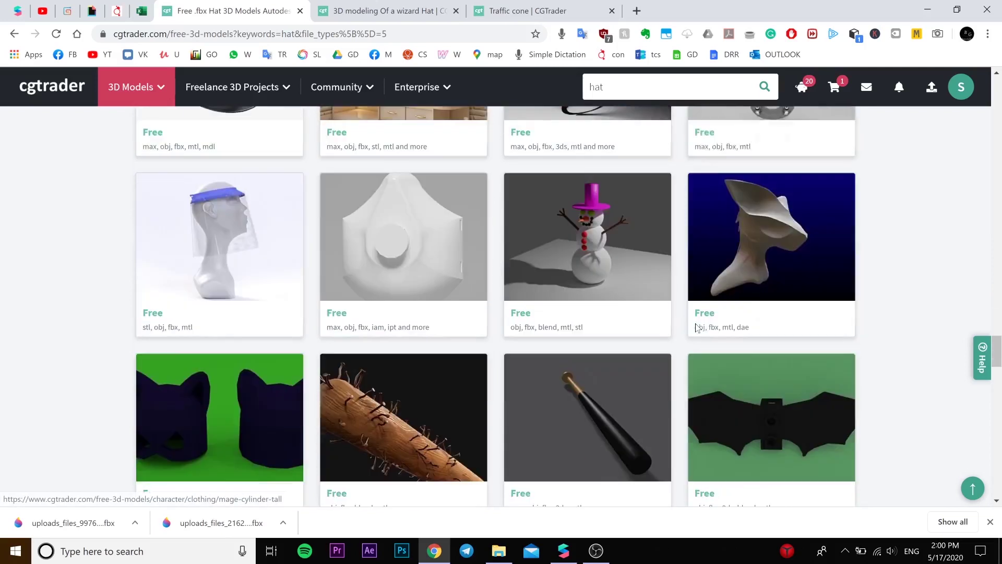